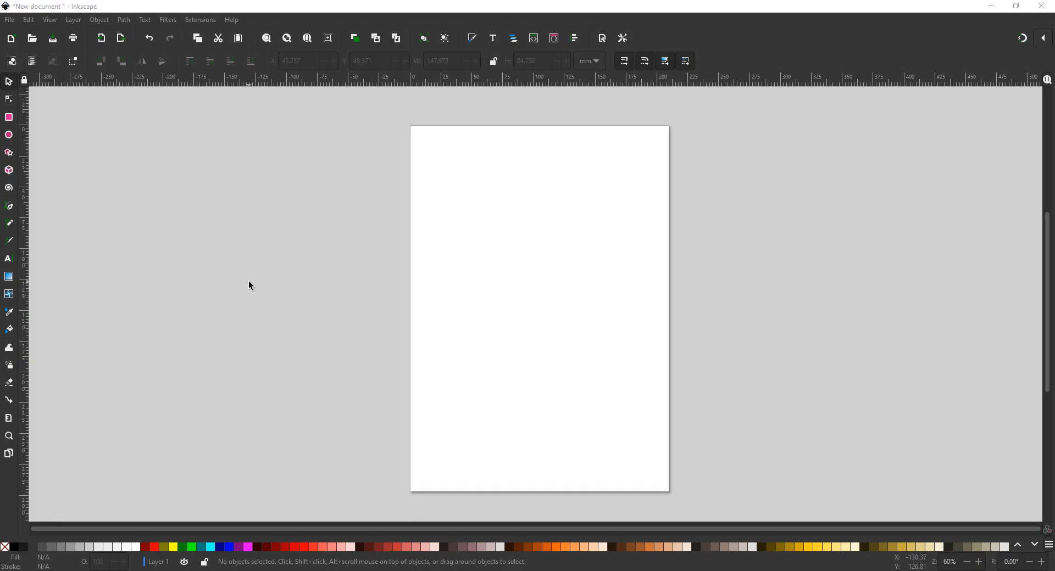
Check the reference photo of the wood piece, and set the document page size to 112 mm wide by 37 mm high.
{"action": "left_click", "coordinate": [9, 20]}
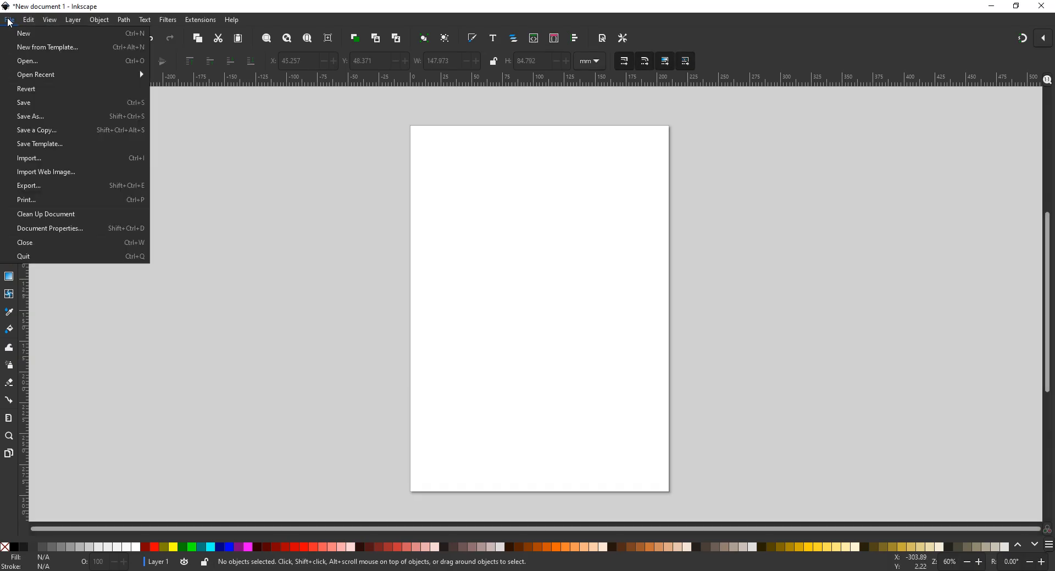
{"action": "left_click", "coordinate": [58, 226]}
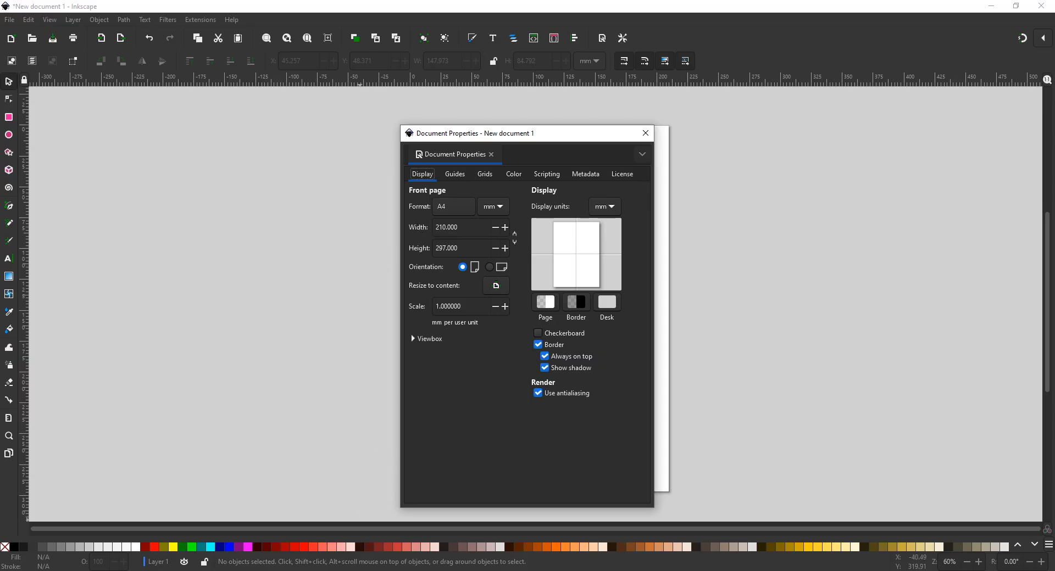
{"action": "left_click", "coordinate": [257, 535]}
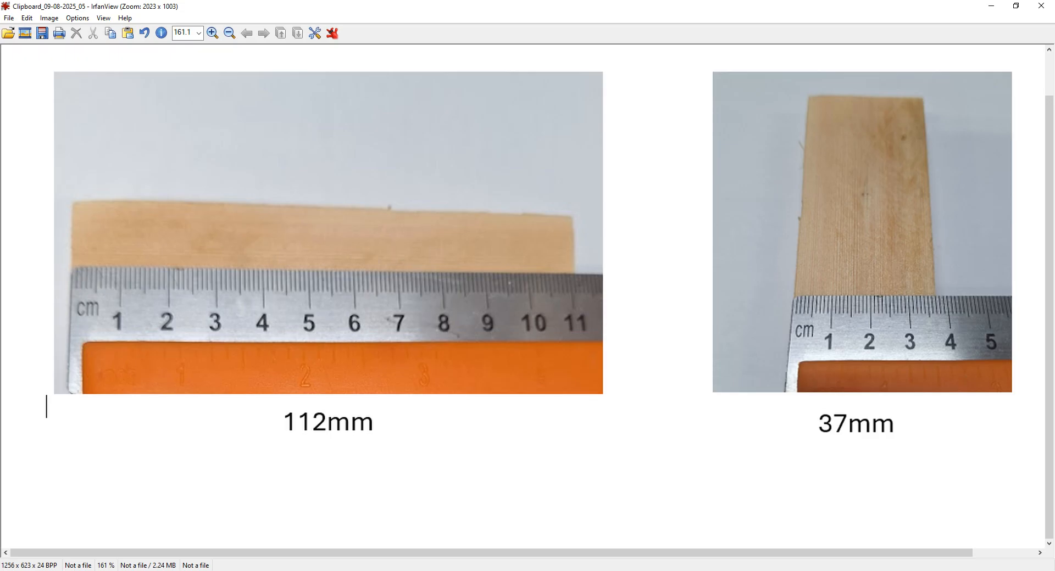
{"action": "key", "text": "alt+Tab"}
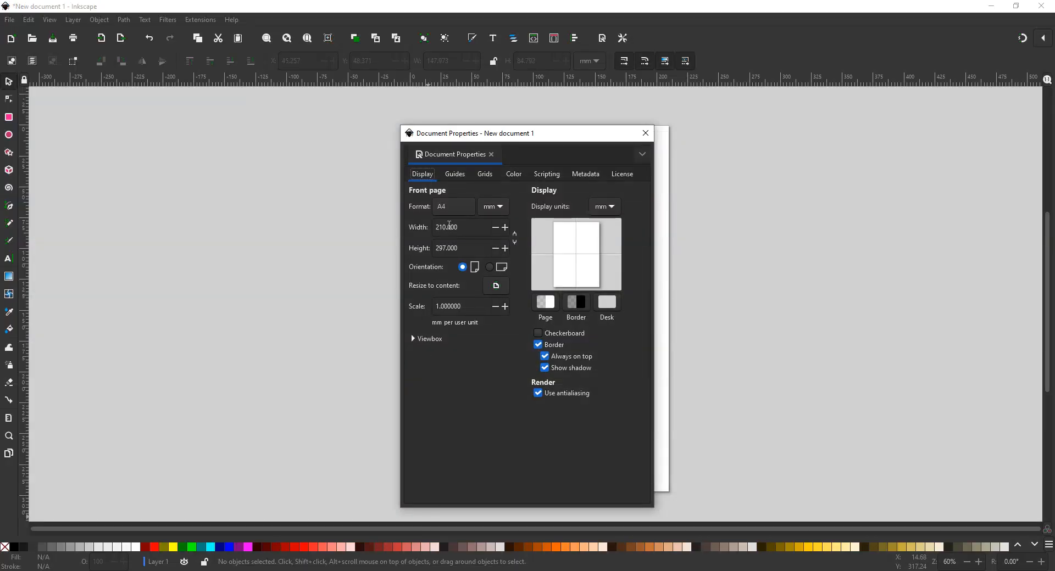
{"action": "left_click_drag", "start_coordinate": [459, 227], "coordinate": [418, 226]}
{"action": "type", "text": "112"}
{"action": "key", "text": "Tab"}
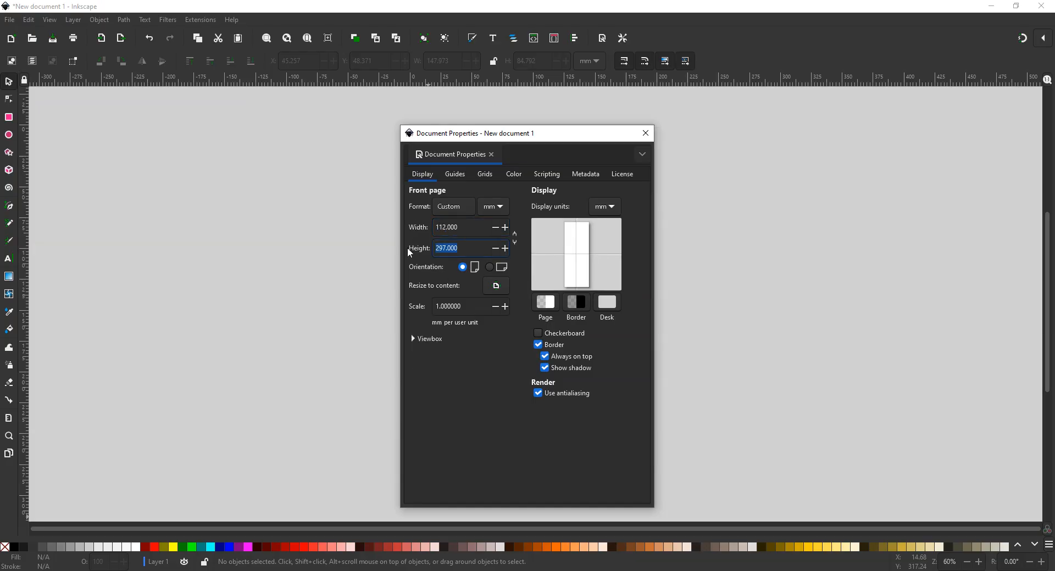
{"action": "type", "text": "37"}
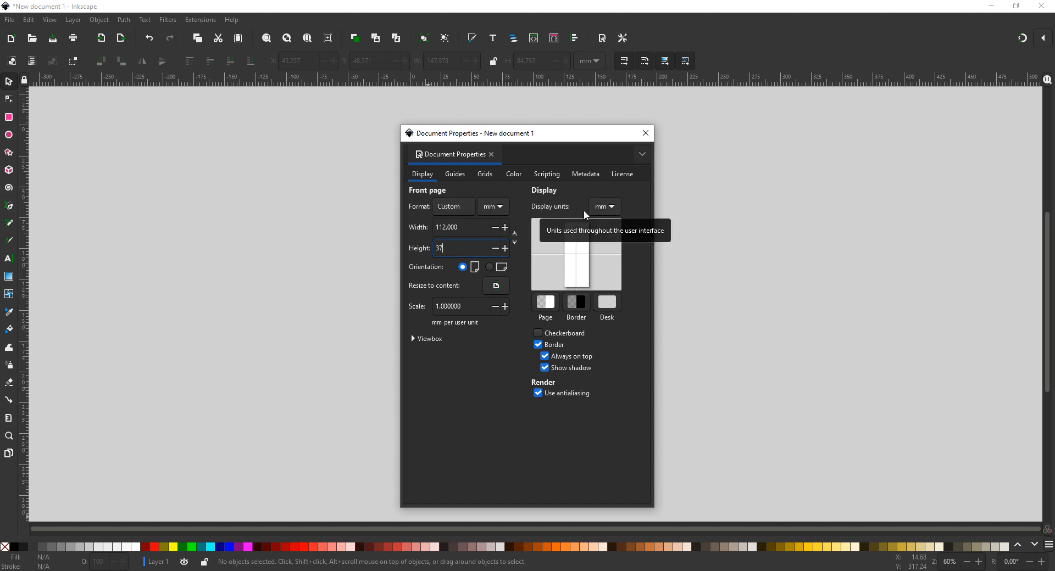
{"action": "left_click", "coordinate": [646, 133]}
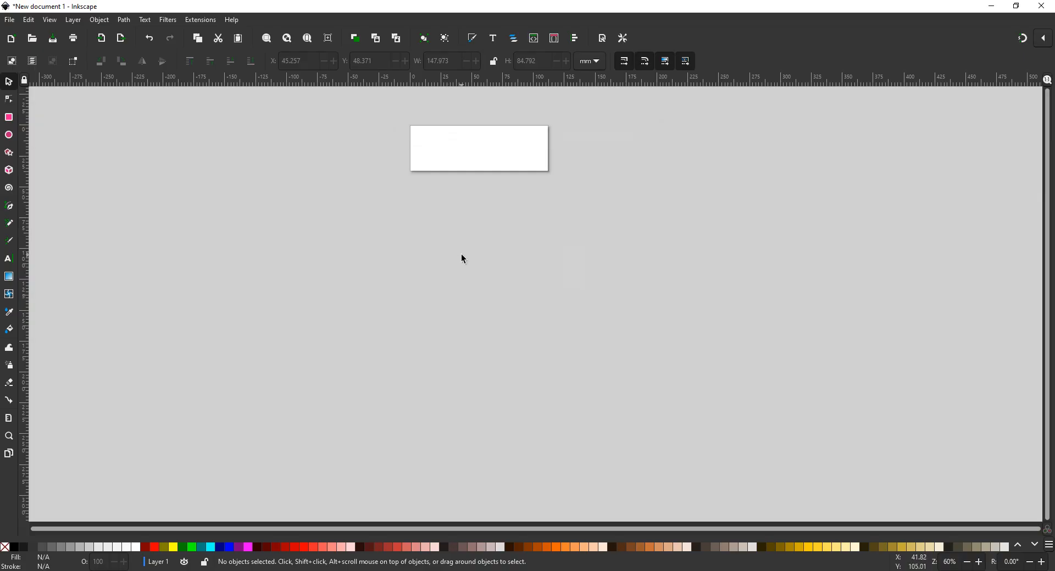
Examine the resized page by scrolling, panning and zooming the canvas, ending with the whole page in close view.
{"action": "scroll", "coordinate": [461, 256], "scroll_direction": "up", "scroll_amount": 10}
{"action": "scroll", "coordinate": [462, 255], "scroll_direction": "down", "scroll_amount": 5}
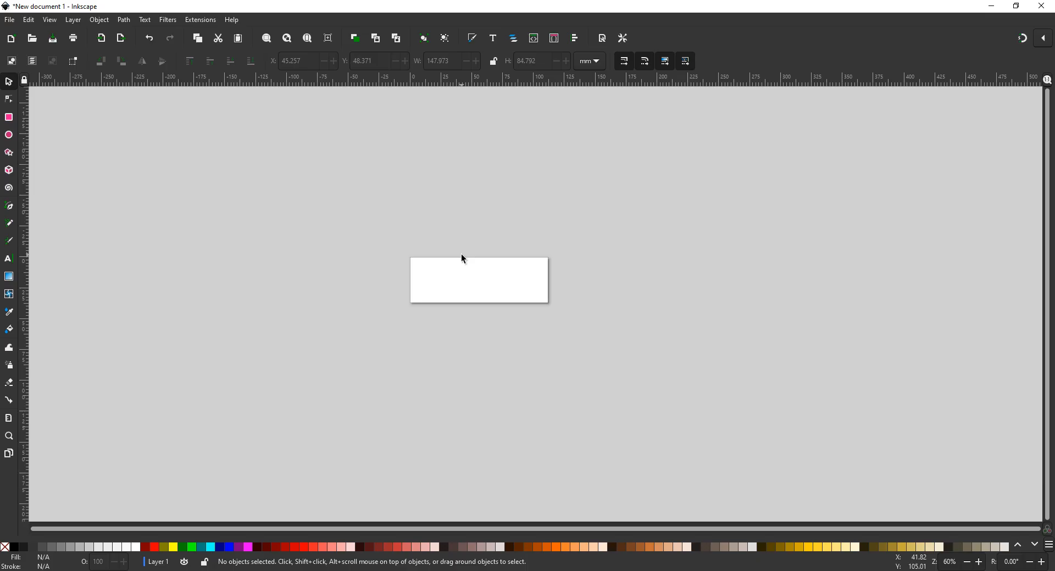
{"action": "scroll", "coordinate": [463, 257], "scroll_direction": "down", "scroll_amount": 5}
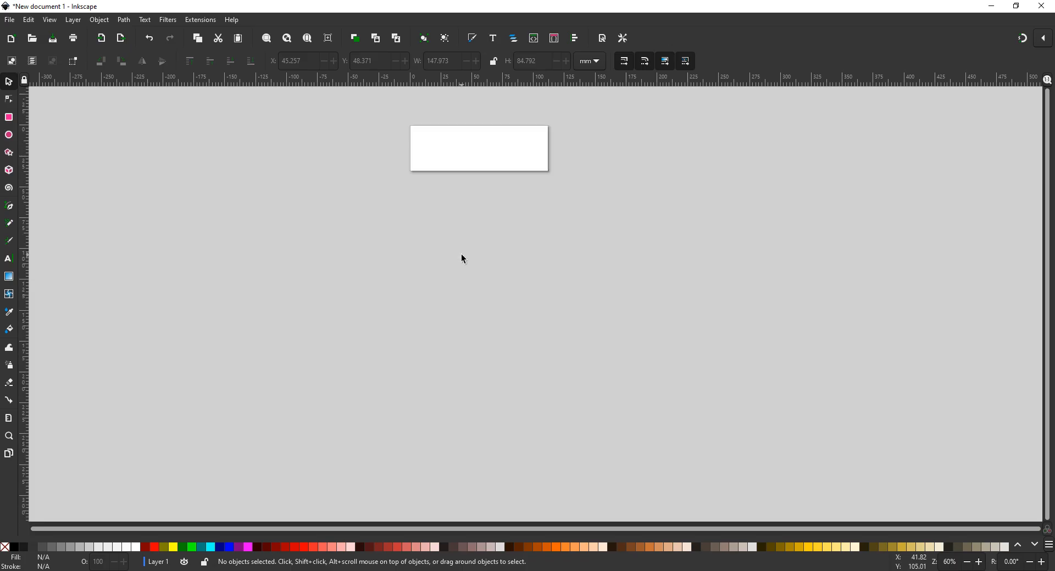
{"action": "scroll", "coordinate": [463, 257], "scroll_direction": "up", "scroll_amount": 10}
{"action": "scroll", "coordinate": [462, 257], "scroll_direction": "down", "scroll_amount": 5}
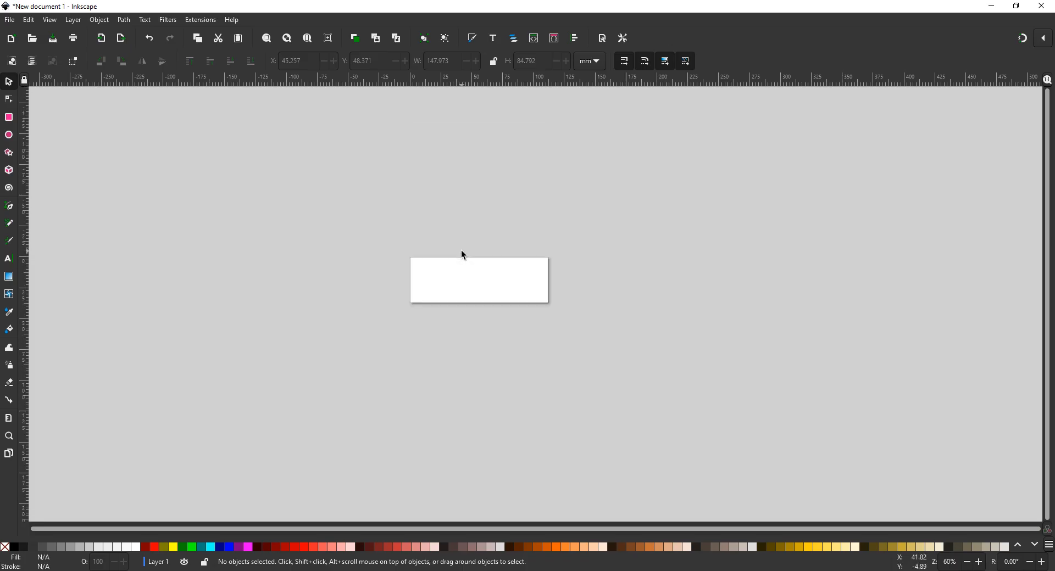
{"action": "scroll", "coordinate": [463, 255], "scroll_direction": "up", "scroll_amount": 5, "text": "ctrl"}
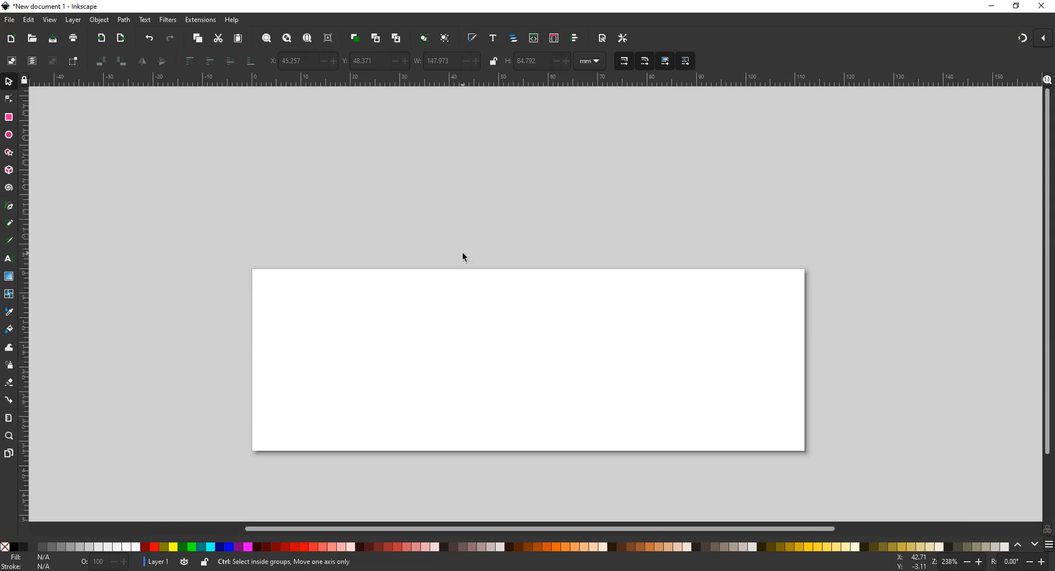
{"action": "scroll", "coordinate": [463, 257], "scroll_direction": "down", "scroll_amount": 4}
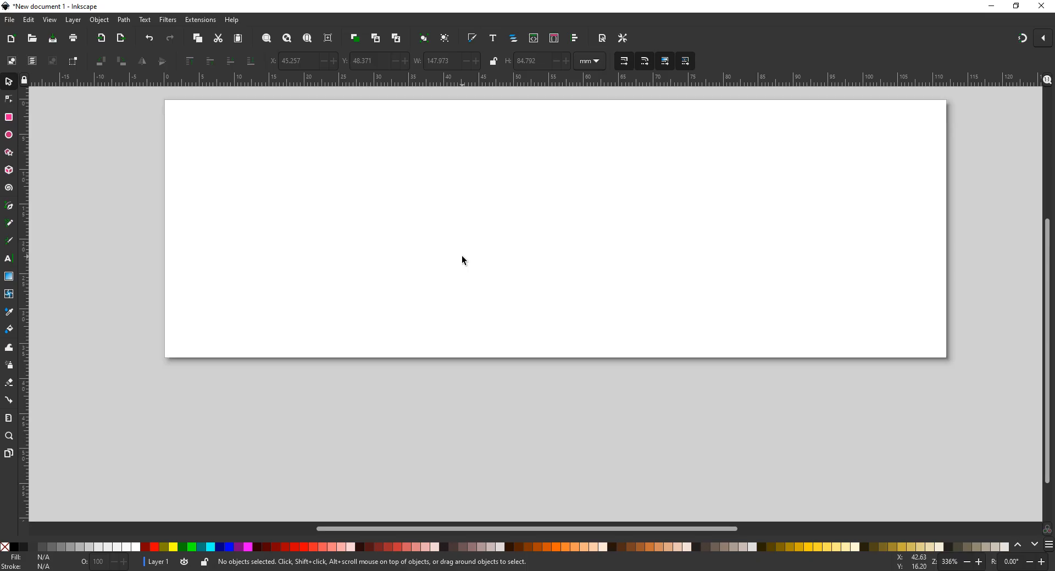
{"action": "scroll", "coordinate": [463, 259], "scroll_direction": "up", "scroll_amount": 3}
{"action": "scroll", "coordinate": [463, 257], "scroll_direction": "down", "scroll_amount": 1}
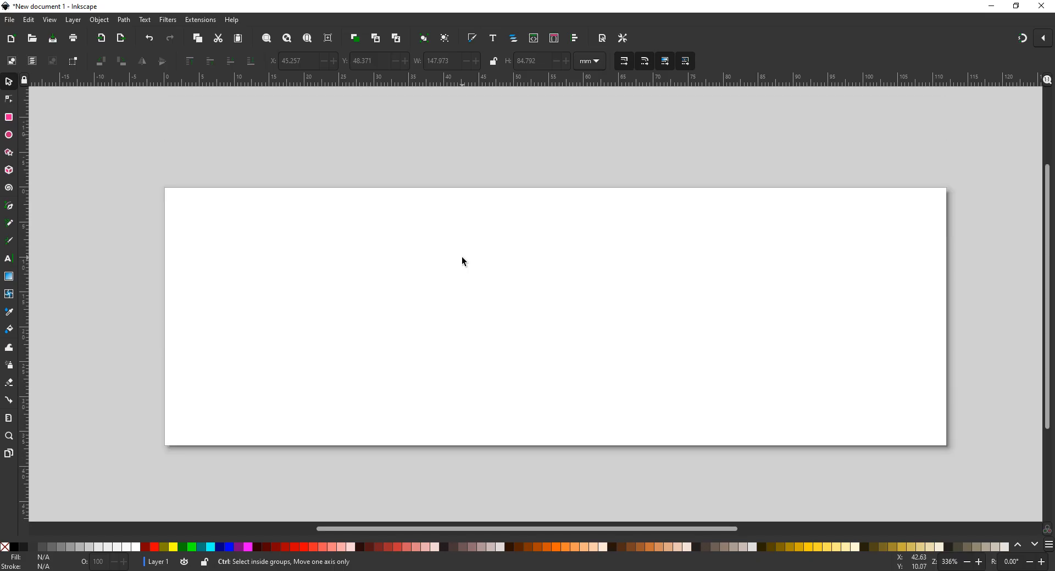
{"action": "scroll", "coordinate": [462, 257], "scroll_direction": "down", "scroll_amount": 5, "text": "ctrl"}
{"action": "scroll", "coordinate": [462, 257], "scroll_direction": "up", "scroll_amount": 5, "text": "ctrl"}
{"action": "scroll", "coordinate": [462, 258], "scroll_direction": "down", "scroll_amount": 2, "text": "ctrl"}
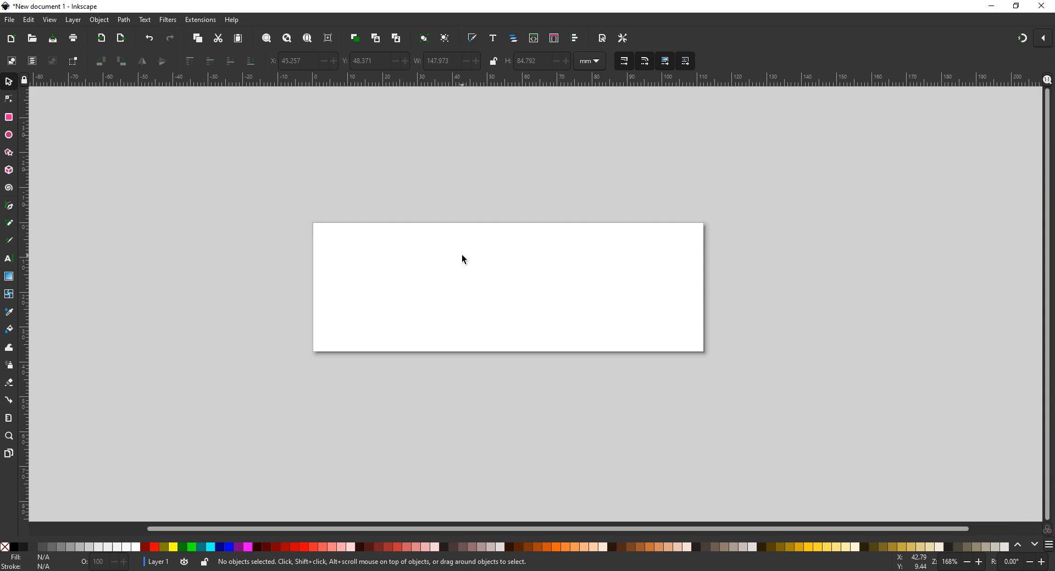
{"action": "scroll", "coordinate": [461, 256], "scroll_direction": "right", "scroll_amount": 5, "text": "shift"}
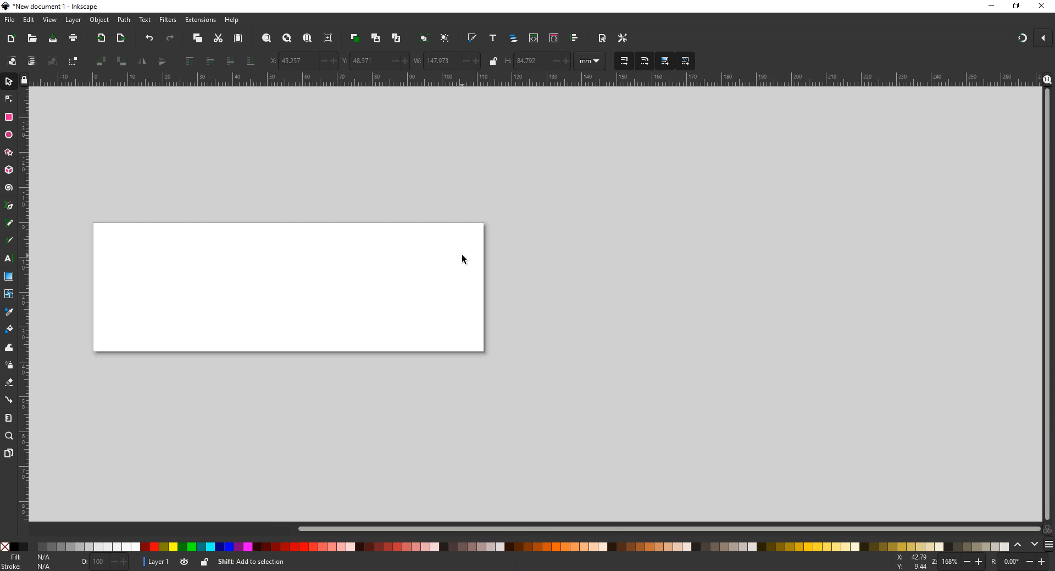
{"action": "scroll", "coordinate": [462, 256], "scroll_direction": "left", "scroll_amount": 5, "text": "shift"}
{"action": "scroll", "coordinate": [461, 256], "scroll_direction": "left", "scroll_amount": 6, "text": "shift"}
{"action": "scroll", "coordinate": [461, 255], "scroll_direction": "right", "scroll_amount": 5, "text": "shift"}
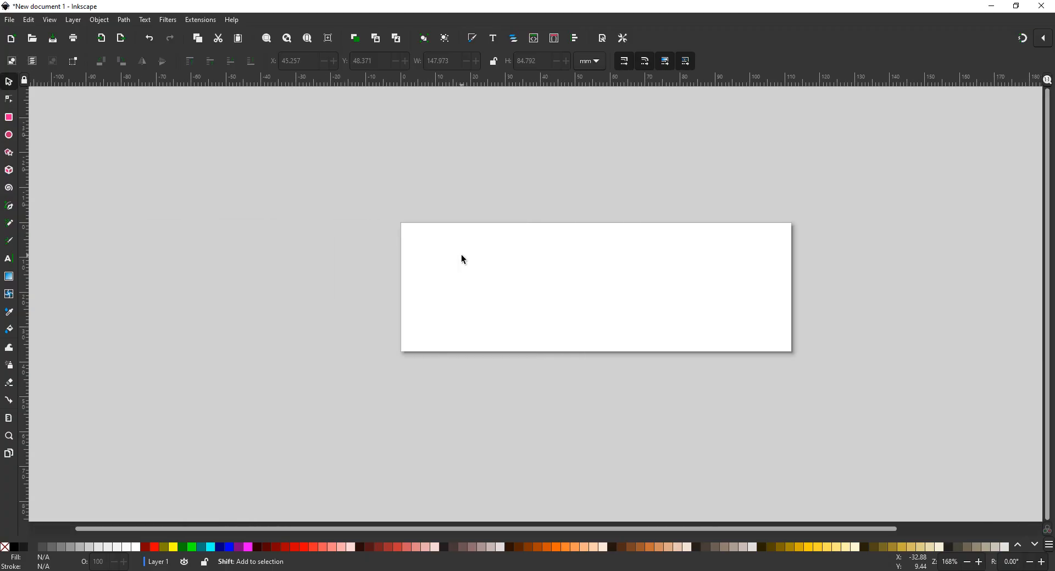
{"action": "scroll", "coordinate": [461, 255], "scroll_direction": "right", "scroll_amount": 1, "text": "shift"}
{"action": "scroll", "coordinate": [462, 255], "scroll_direction": "up", "scroll_amount": 3, "text": "ctrl"}
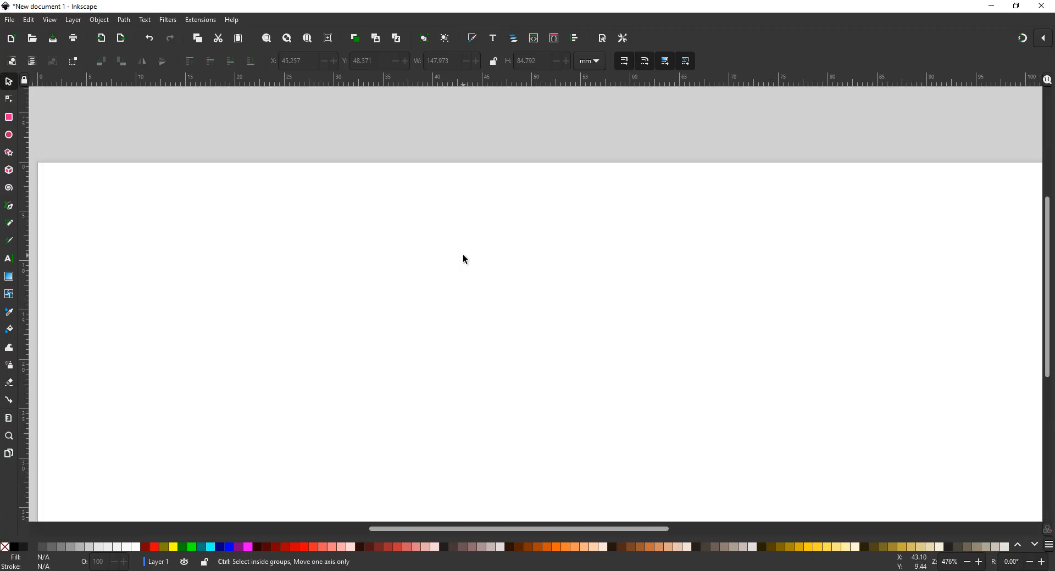
{"action": "scroll", "coordinate": [463, 255], "scroll_direction": "down", "scroll_amount": 1, "text": "ctrl"}
{"action": "scroll", "coordinate": [462, 256], "scroll_direction": "down", "scroll_amount": 2}
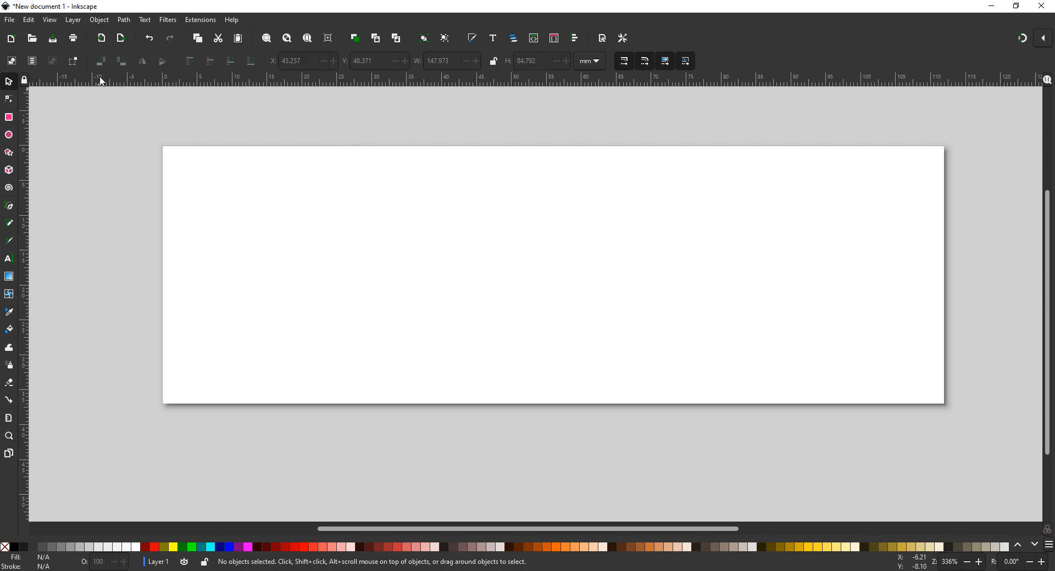
Enlarge the interface icons in the toolbar preferences, with the toolbox icon size at 175% and the control bar icon size at about 269%.
{"action": "left_click", "coordinate": [28, 21]}
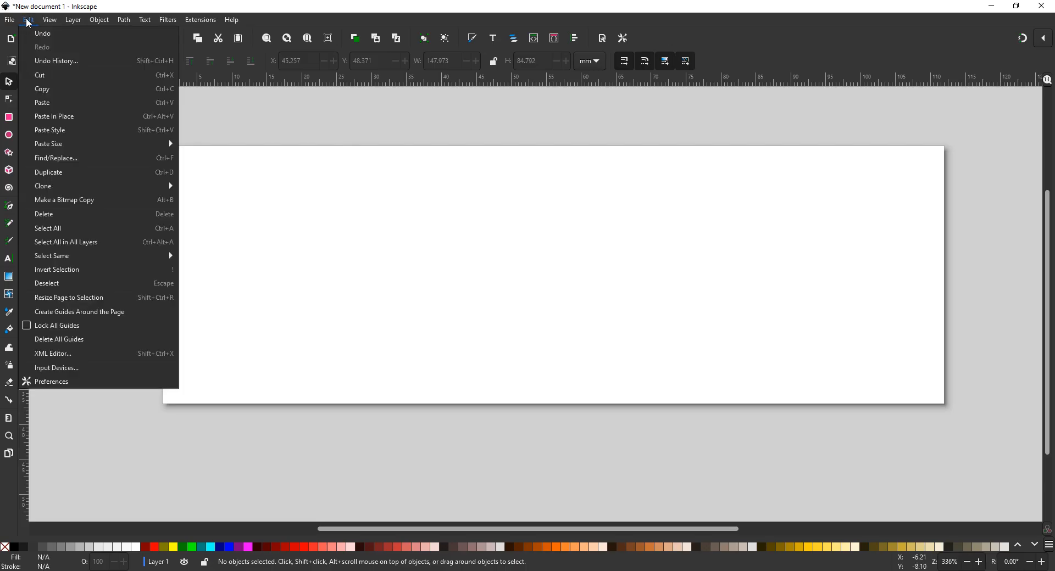
{"action": "left_click", "coordinate": [67, 383]}
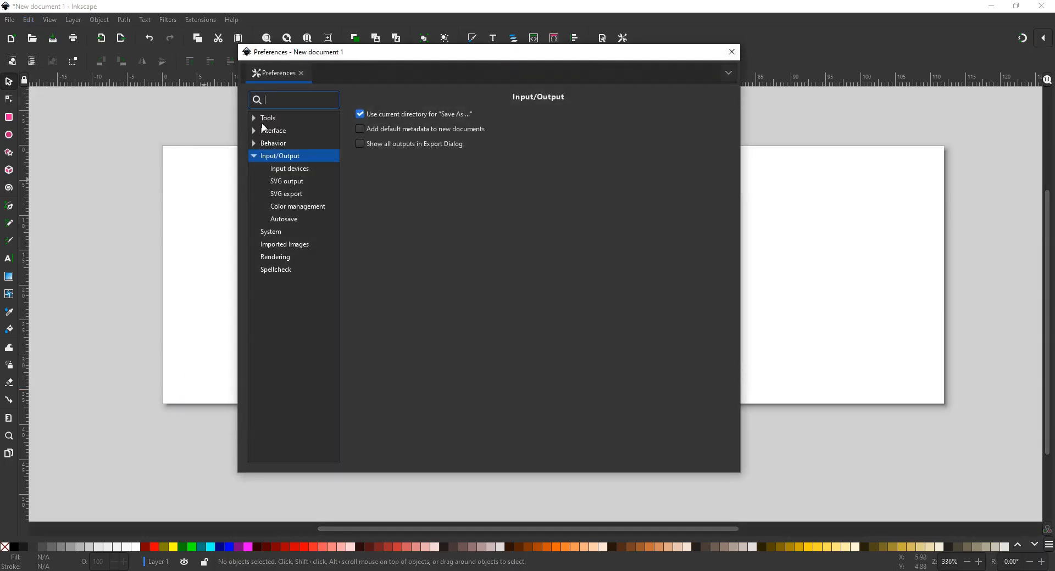
{"action": "left_click", "coordinate": [254, 130]}
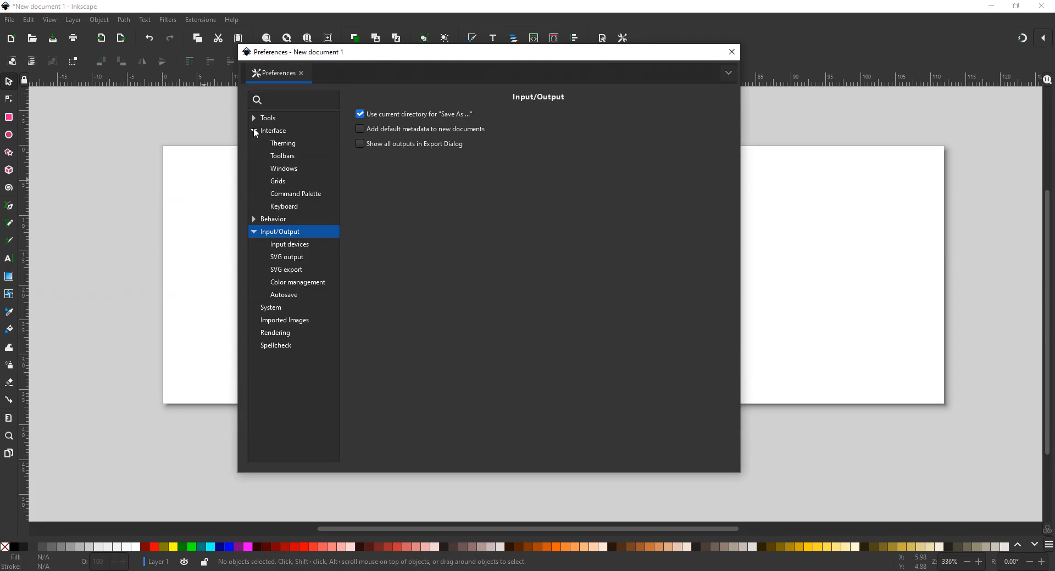
{"action": "left_click", "coordinate": [283, 156]}
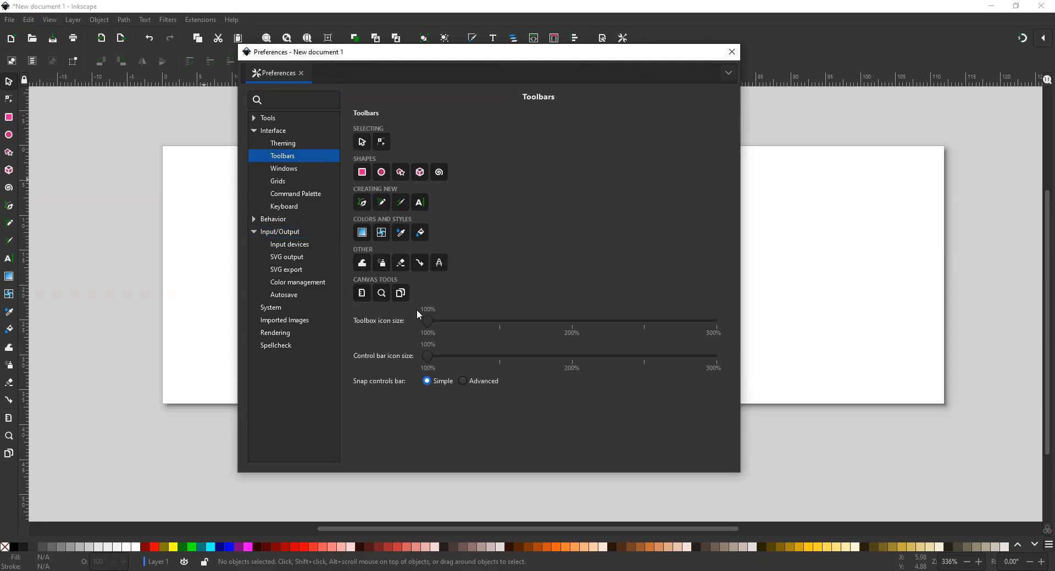
{"action": "left_click_drag", "start_coordinate": [427, 323], "coordinate": [532, 321]}
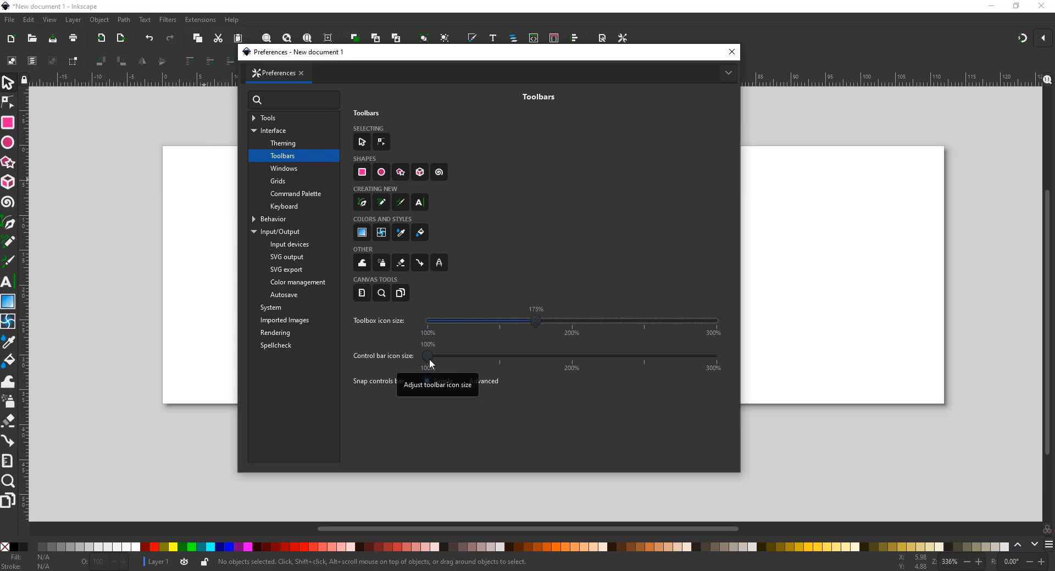
{"action": "left_click_drag", "start_coordinate": [428, 358], "coordinate": [671, 358]}
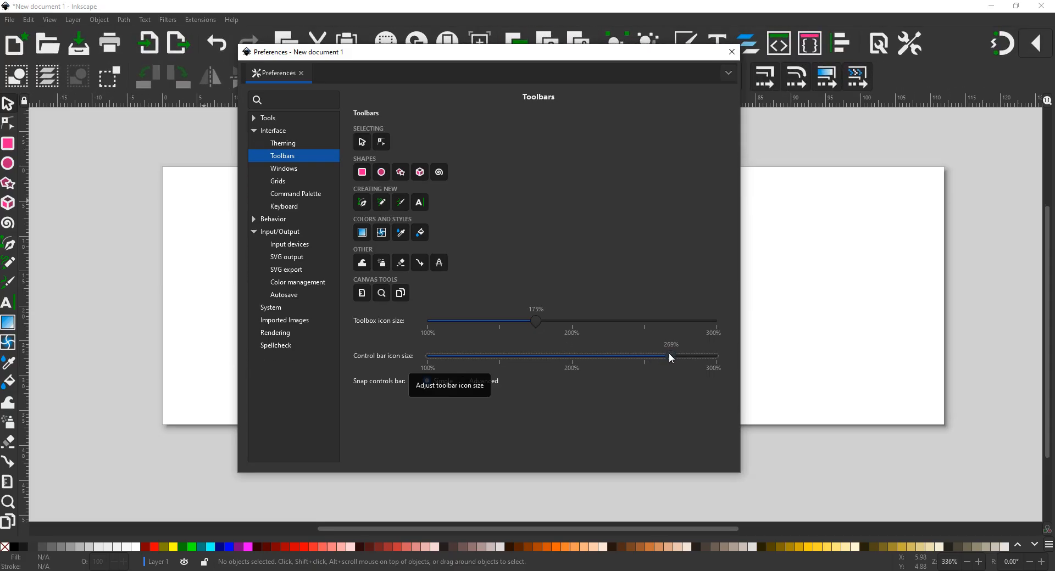
{"action": "left_click", "coordinate": [732, 52]}
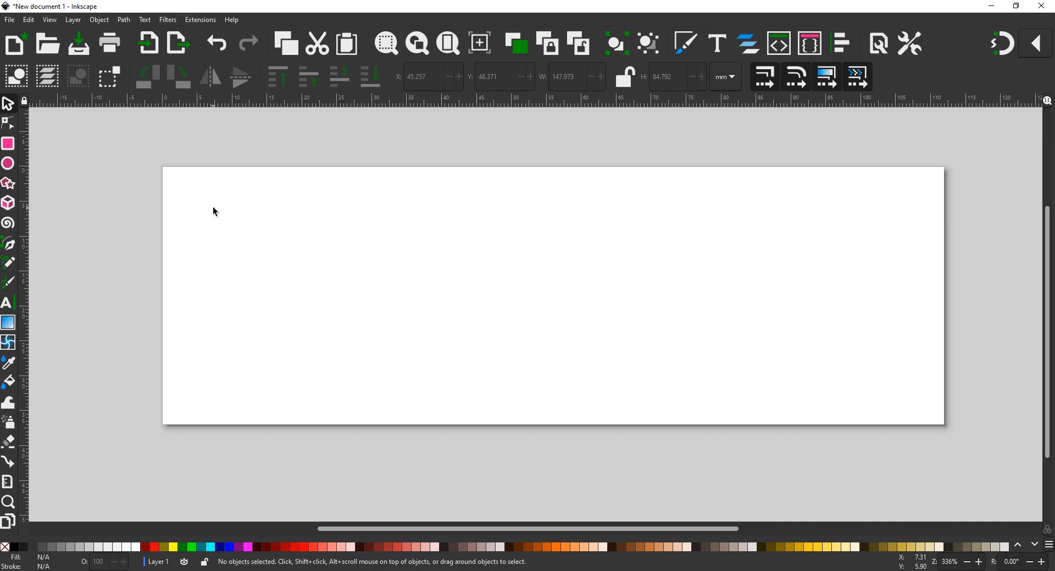
Draw a rectangle about 100 mm wide and 32 mm high inside the page, starting near its upper-left corner.
{"action": "left_click", "coordinate": [8, 146]}
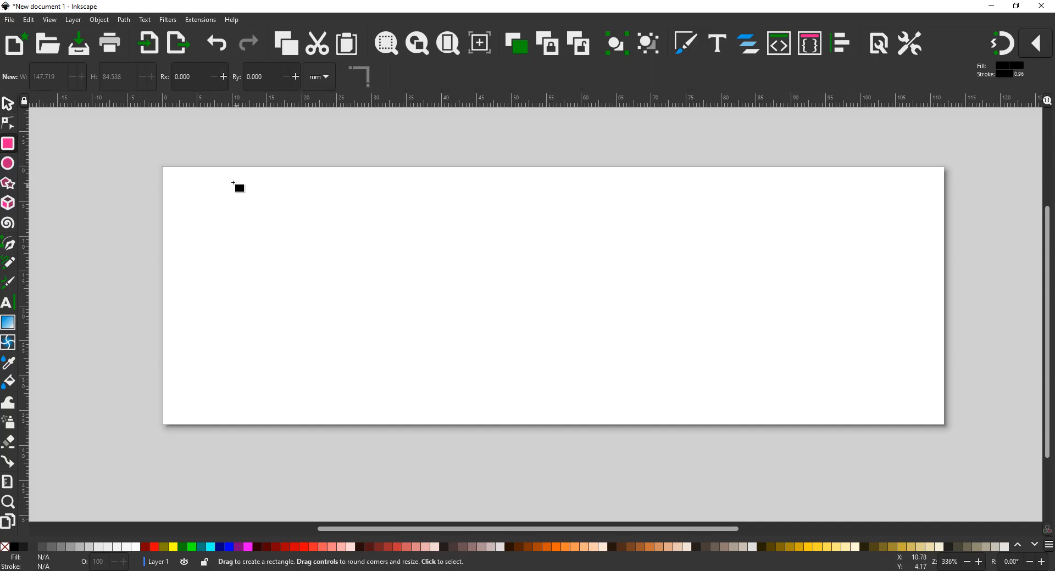
{"action": "left_click_drag", "start_coordinate": [176, 182], "coordinate": [217, 212]}
{"action": "mouse_move", "coordinate": [352, 253]}
{"action": "left_mouse_down"}
{"action": "mouse_move", "coordinate": [743, 382]}
{"action": "mouse_move", "coordinate": [878, 407]}
{"action": "left_mouse_up"}
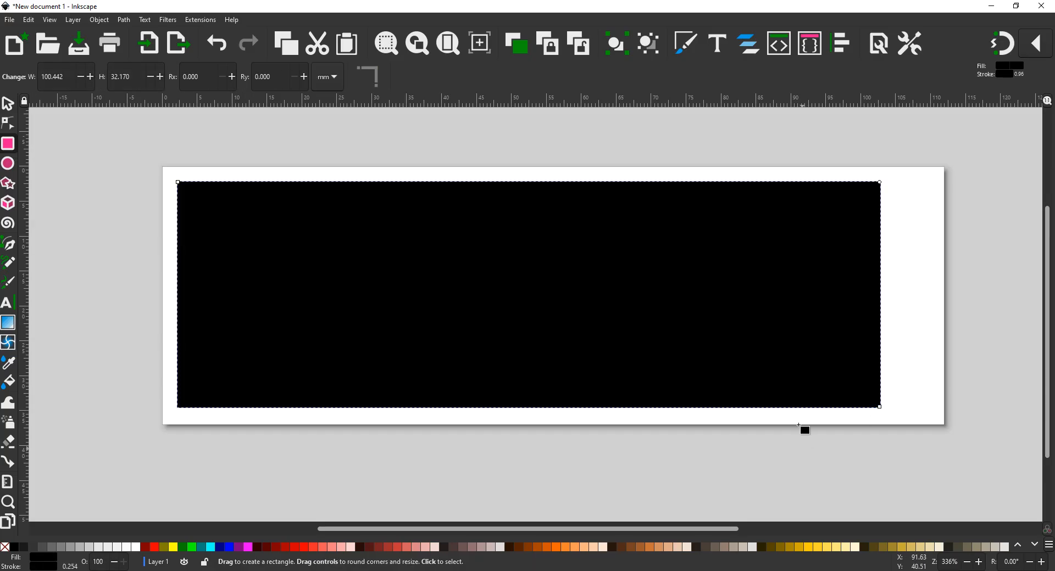
Resize the black rectangle to 102 mm wide by 27 mm high.
{"action": "left_click", "coordinate": [8, 103]}
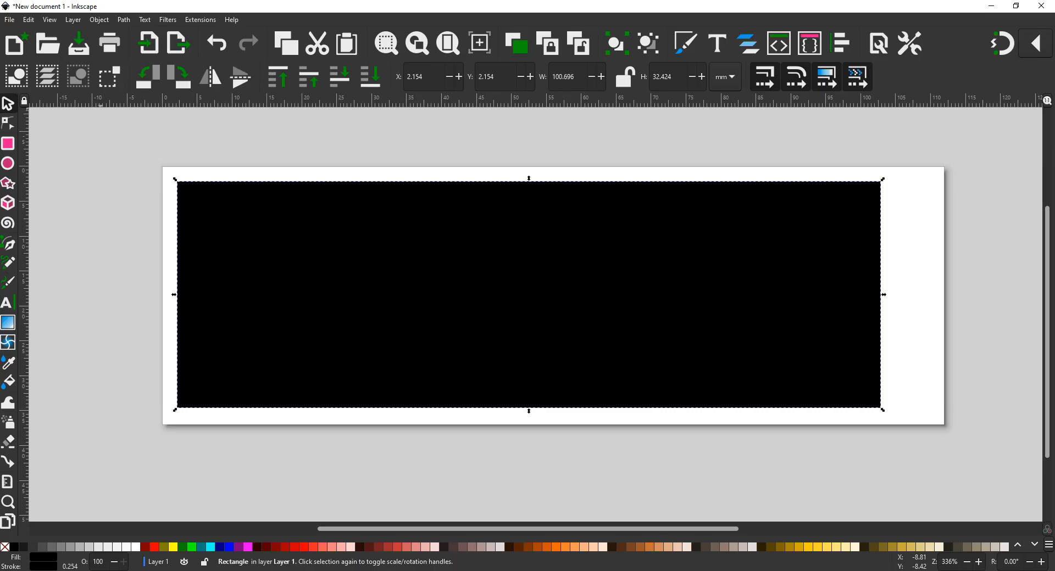
{"action": "left_click", "coordinate": [356, 187]}
{"action": "left_click", "coordinate": [578, 77]}
{"action": "type", "text": "102"}
{"action": "left_click_drag", "start_coordinate": [673, 81], "coordinate": [645, 81]}
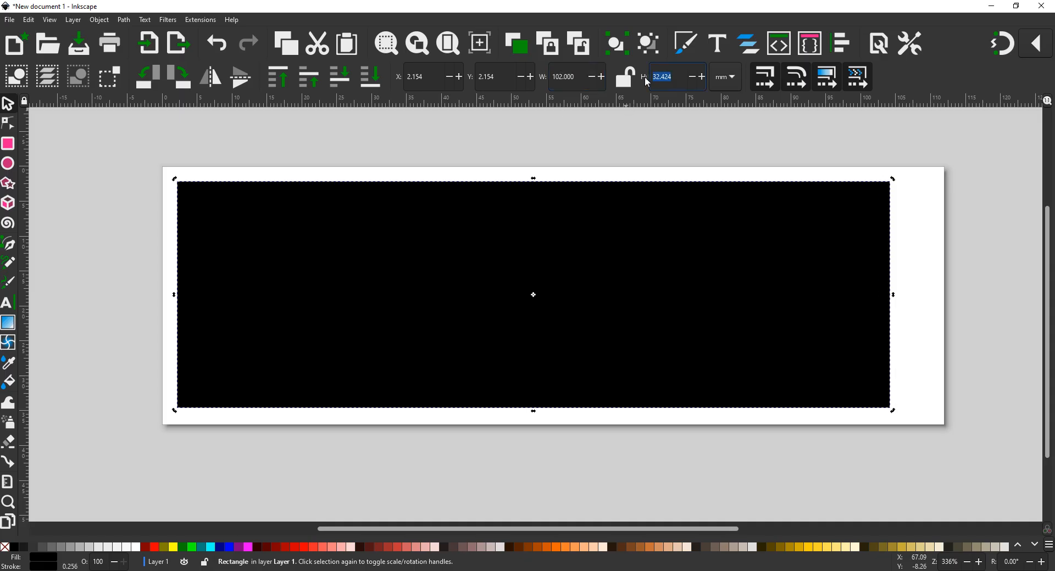
{"action": "type", "text": "27"}
{"action": "left_click", "coordinate": [571, 77]}
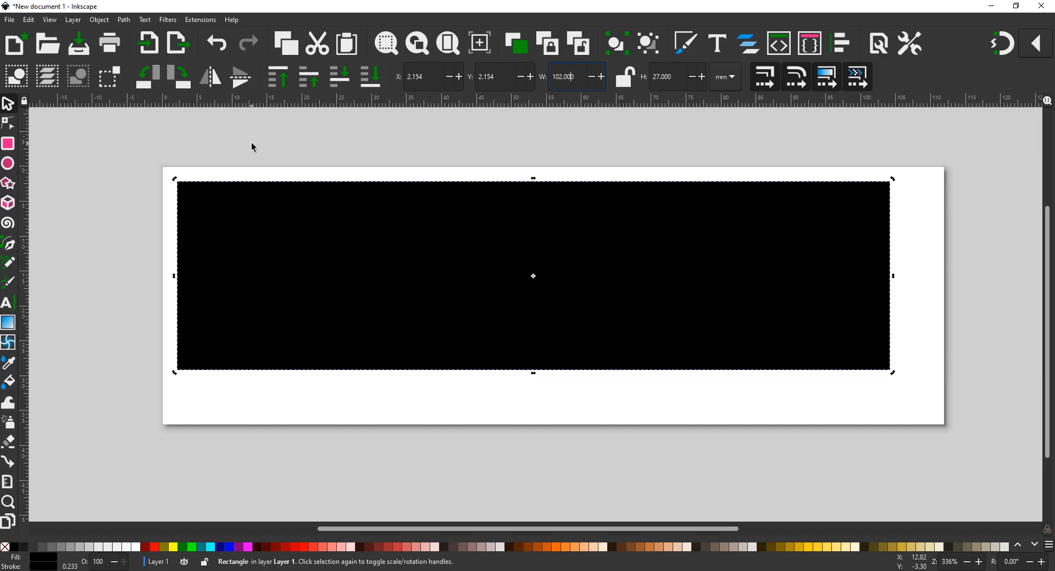
Switch the rectangle's fill colour mode to RGB and remove its fill so only the outline is left.
{"action": "left_click", "coordinate": [99, 19]}
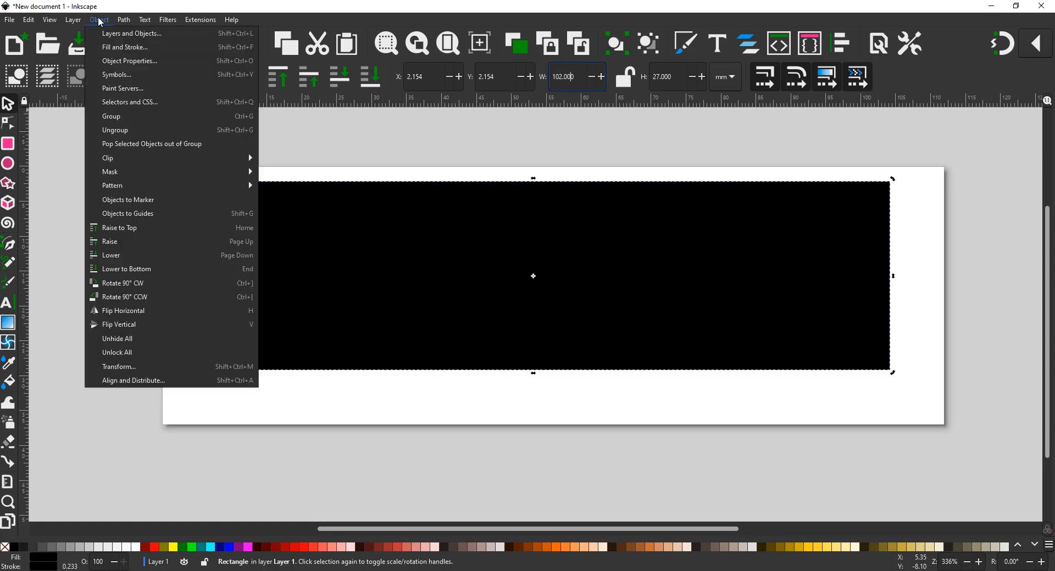
{"action": "left_click", "coordinate": [112, 49]}
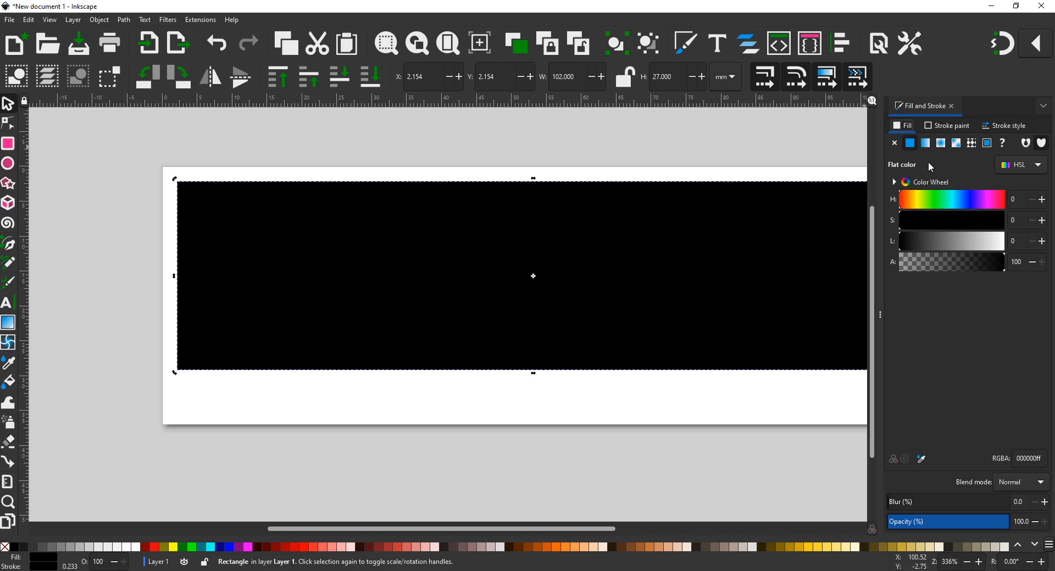
{"action": "left_click", "coordinate": [1039, 167]}
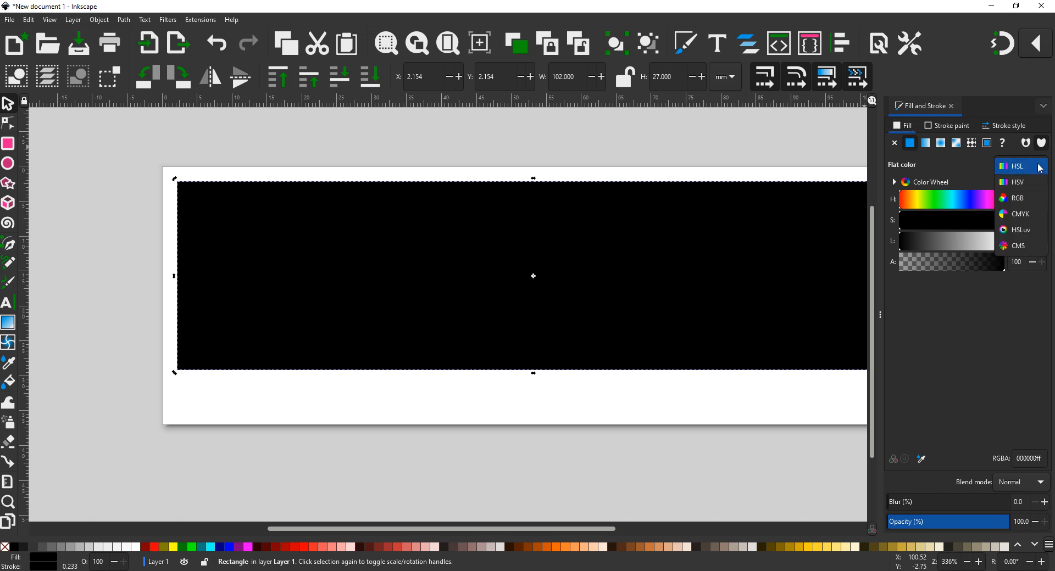
{"action": "left_click", "coordinate": [1018, 201]}
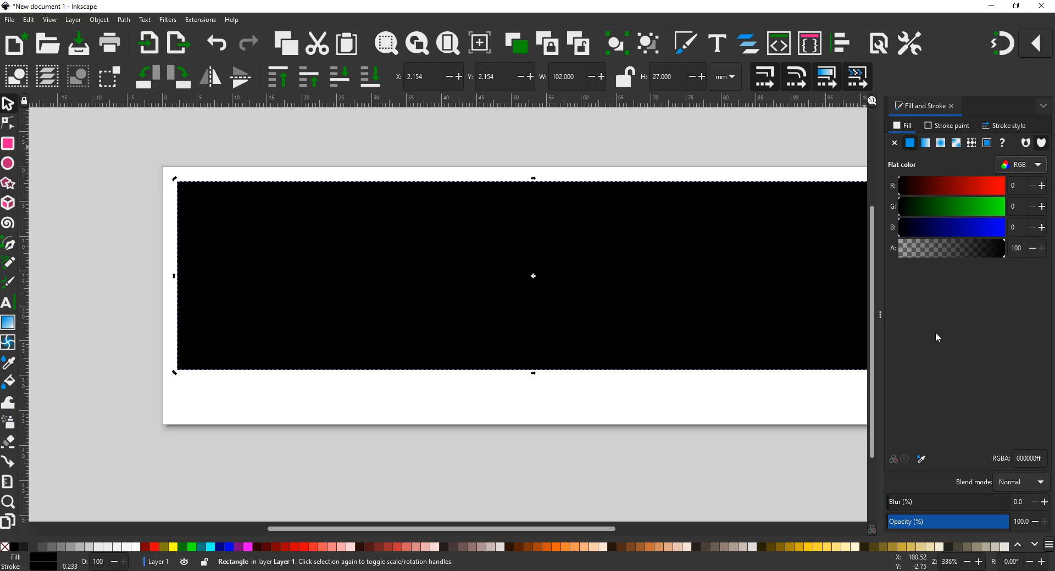
{"action": "left_click", "coordinate": [895, 144]}
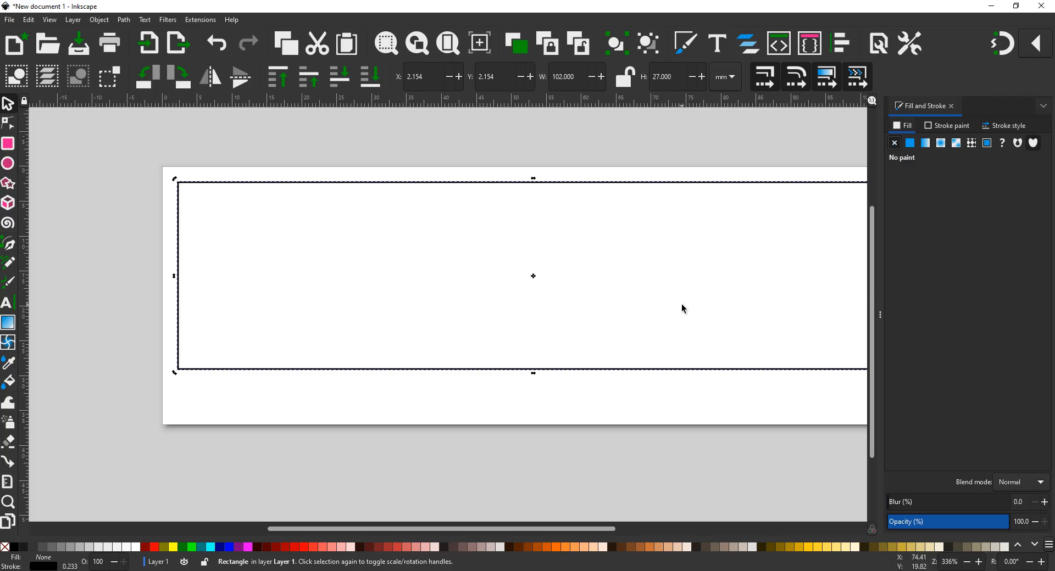
Switch the rectangle's stroke paint colour mode to RGB.
{"action": "scroll", "coordinate": [682, 307], "scroll_direction": "down", "scroll_amount": 2}
{"action": "scroll", "coordinate": [682, 307], "scroll_direction": "up", "scroll_amount": 2}
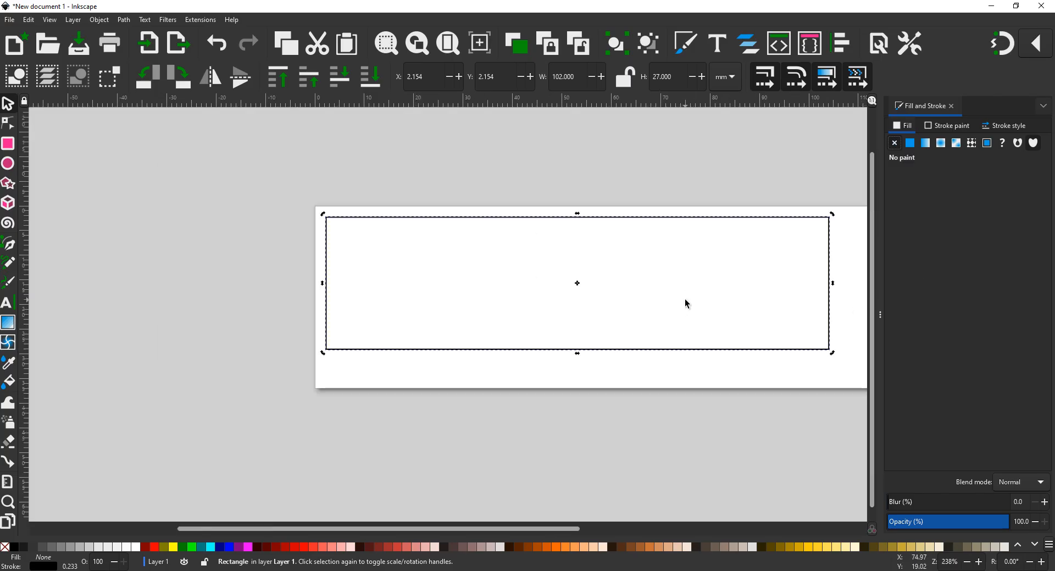
{"action": "key", "text": "alt"}
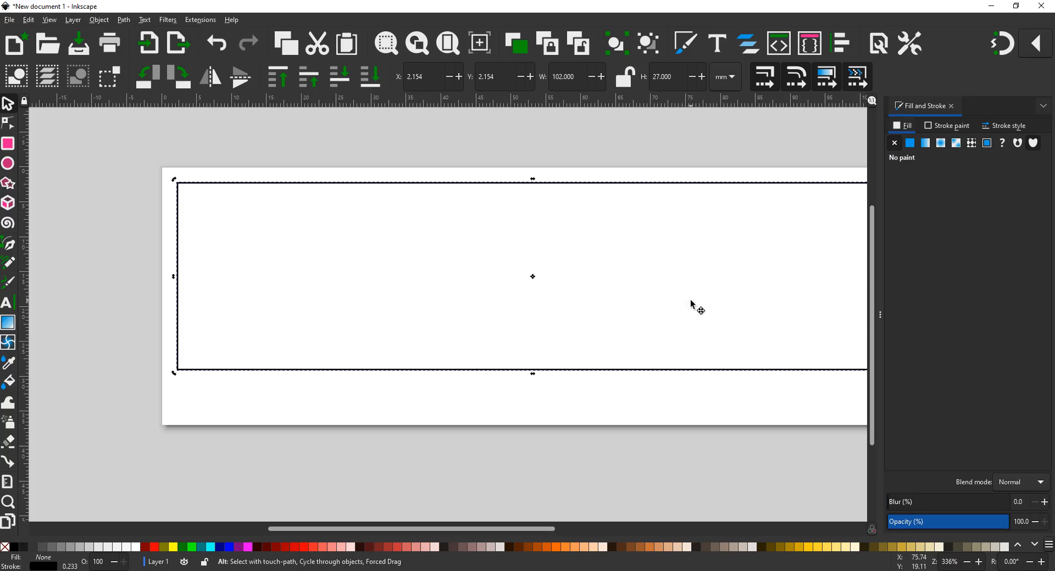
{"action": "key", "text": "shift"}
{"action": "scroll", "coordinate": [694, 301], "scroll_direction": "right", "scroll_amount": 2}
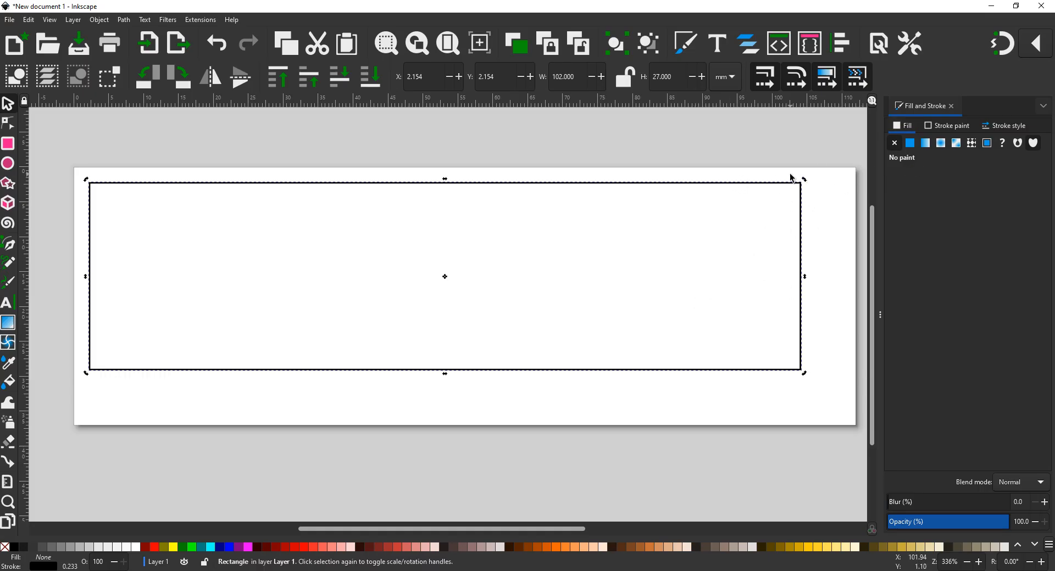
{"action": "left_click", "coordinate": [950, 129]}
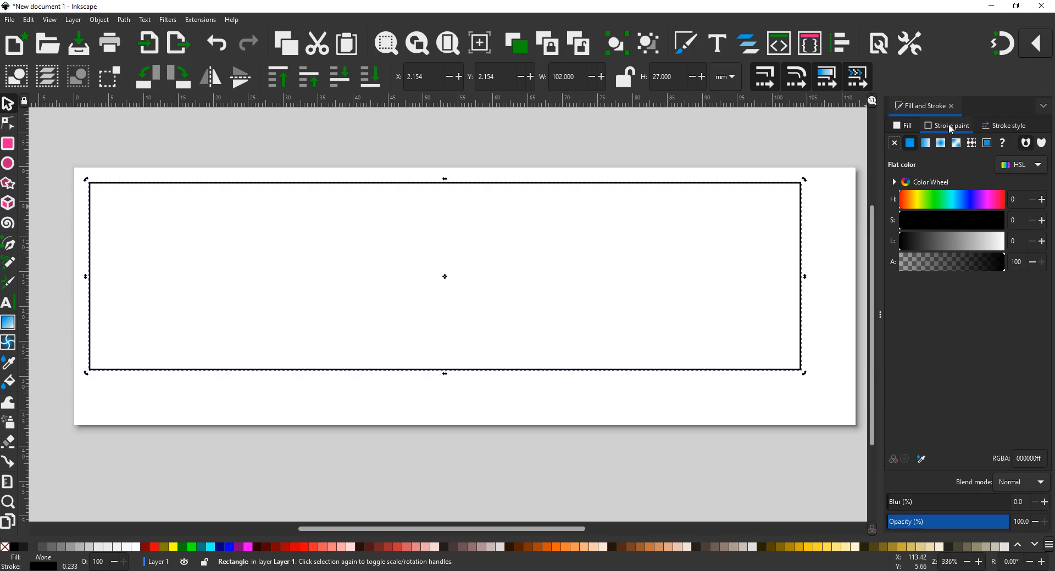
{"action": "left_click", "coordinate": [1040, 166]}
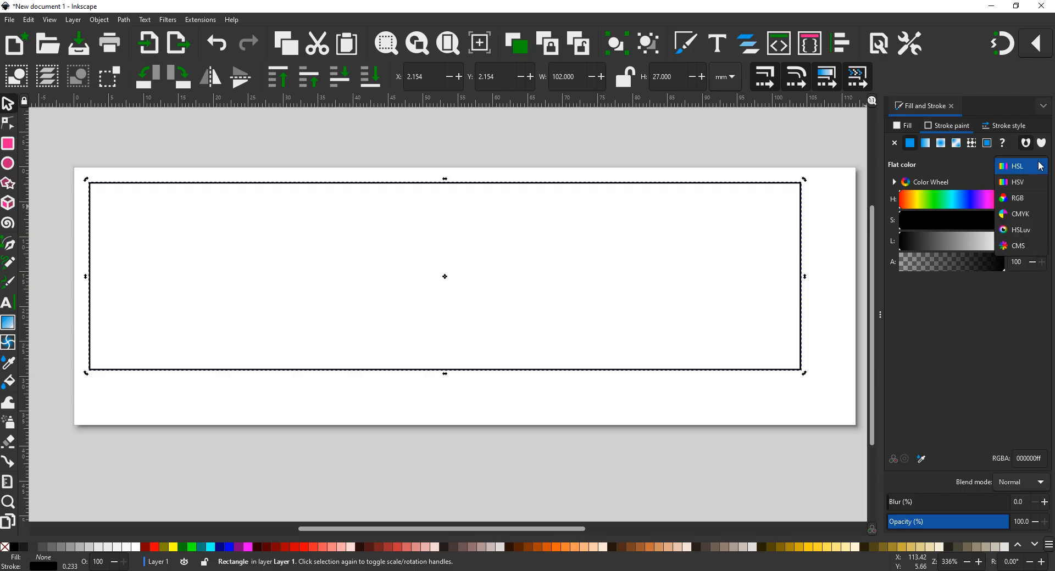
{"action": "left_click", "coordinate": [1019, 198]}
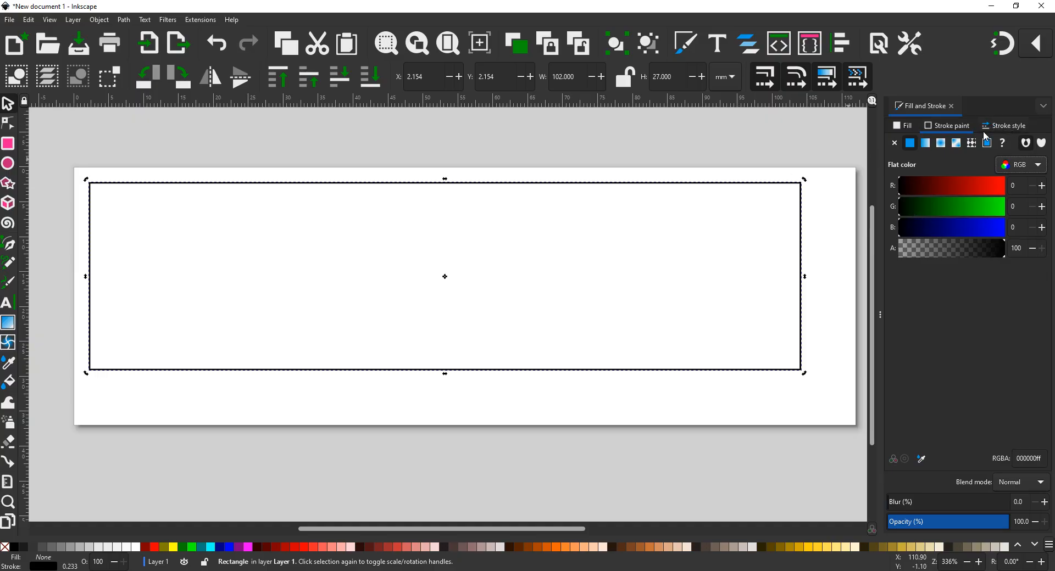
Thicken the rectangle's outline by setting its stroke width to 2 mm.
{"action": "left_click", "coordinate": [1007, 130]}
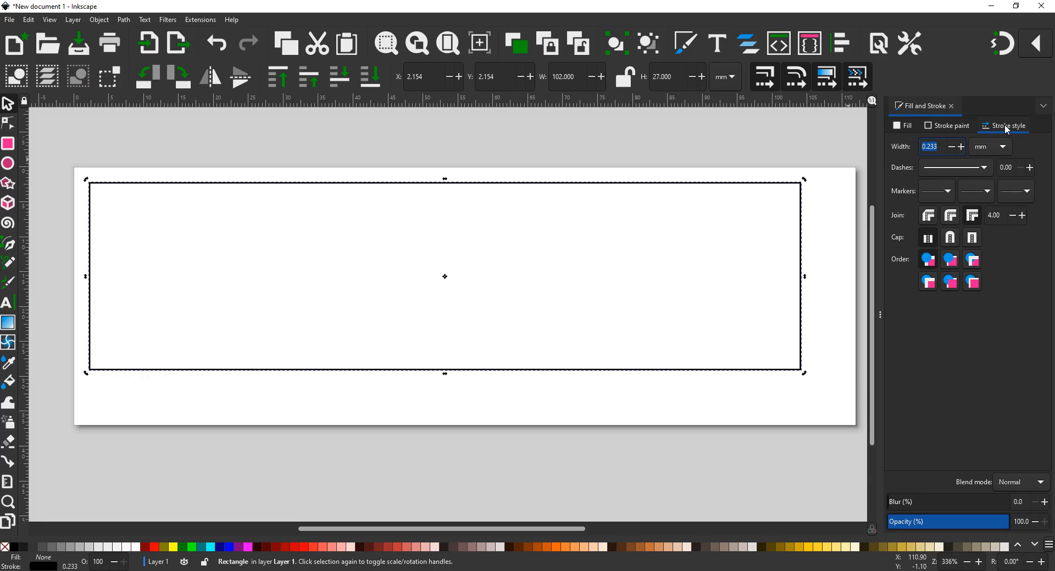
{"action": "double_click", "coordinate": [938, 147]}
{"action": "left_click", "coordinate": [962, 146]}
{"action": "left_click", "coordinate": [961, 147]}
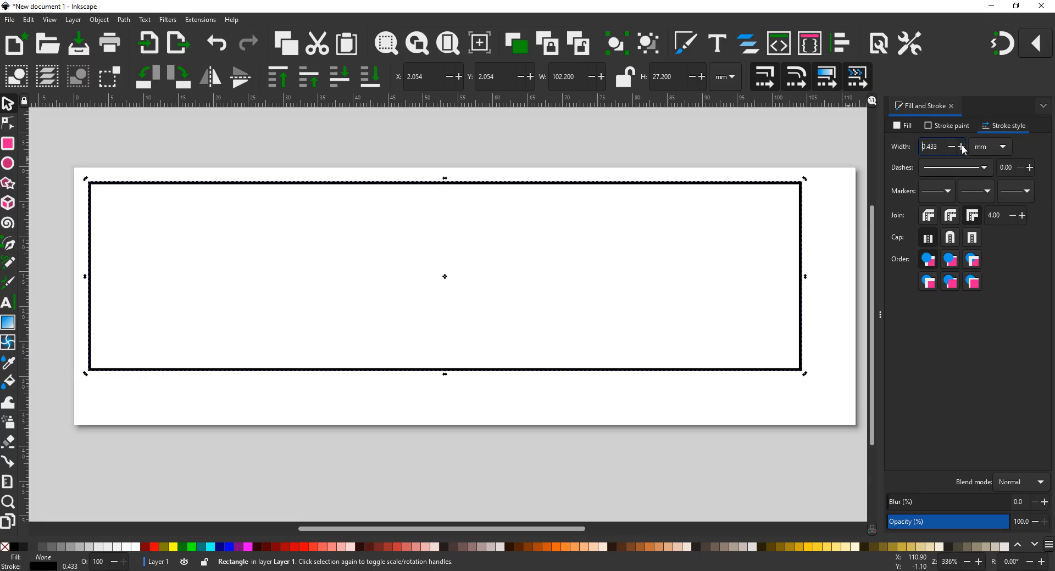
{"action": "left_click", "coordinate": [962, 147]}
{"action": "left_click", "coordinate": [962, 147]}
{"action": "left_click", "coordinate": [962, 147]}
{"action": "left_click", "coordinate": [962, 147]}
{"action": "left_click", "coordinate": [962, 146]}
{"action": "left_click", "coordinate": [962, 147]}
{"action": "left_click", "coordinate": [962, 147]}
{"action": "left_click", "coordinate": [962, 147]}
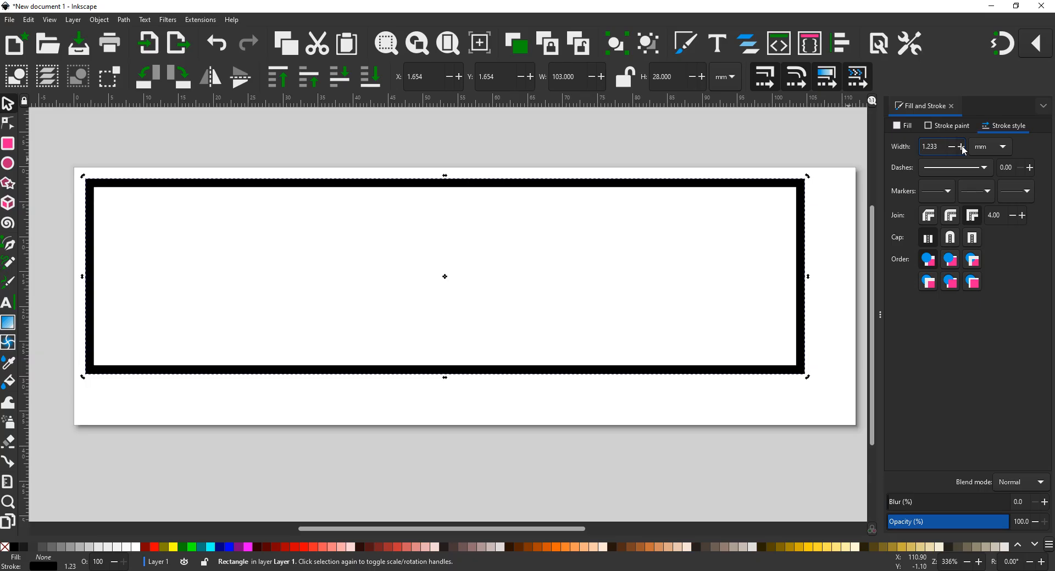
{"action": "left_click", "coordinate": [962, 146]}
{"action": "left_click", "coordinate": [962, 147]}
{"action": "left_click", "coordinate": [963, 147]}
{"action": "left_click", "coordinate": [962, 146]}
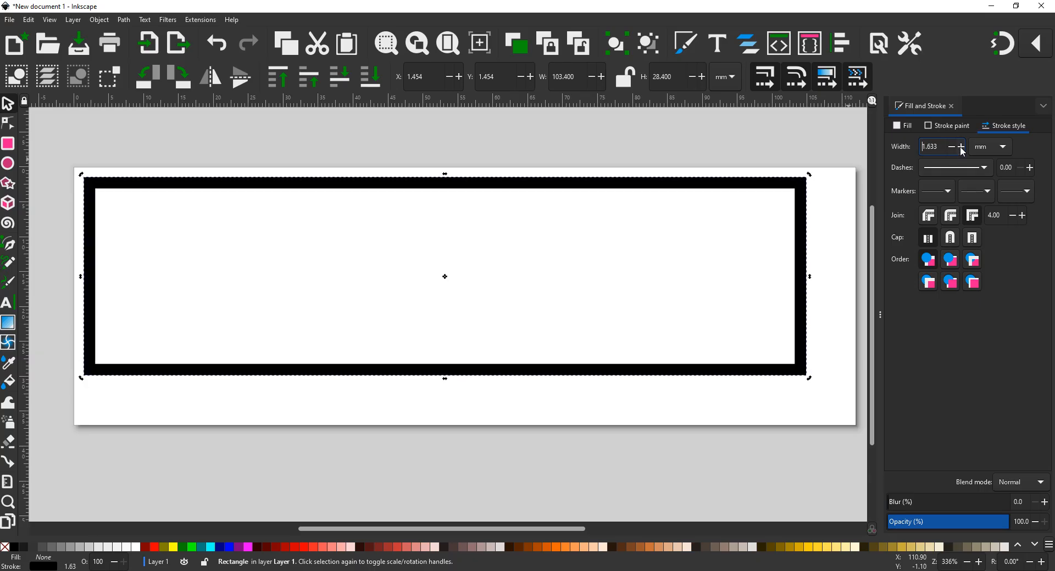
{"action": "left_click_drag", "start_coordinate": [943, 147], "coordinate": [923, 147]}
{"action": "type", "text": "2"}
{"action": "key", "text": "Return"}
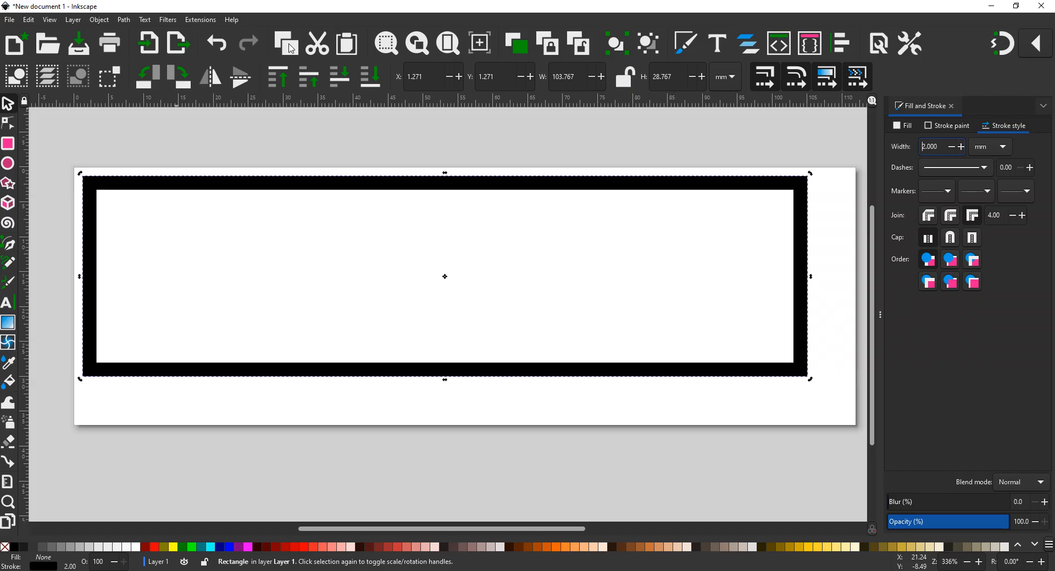
Align the rectangle relative to the page, centring it horizontally and vertically, and deselect it.
{"action": "left_click", "coordinate": [1045, 110]}
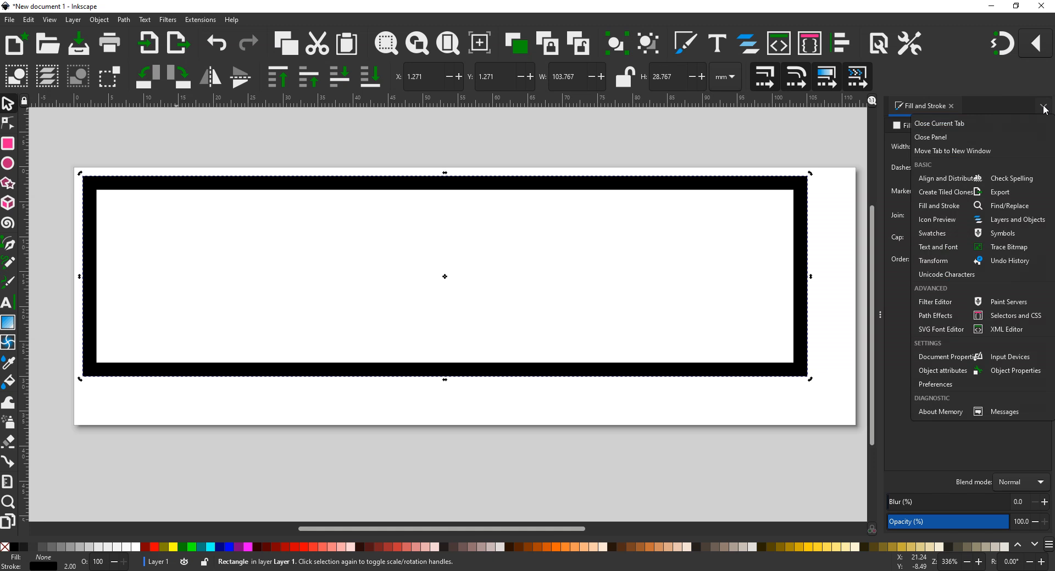
{"action": "left_click", "coordinate": [933, 177]}
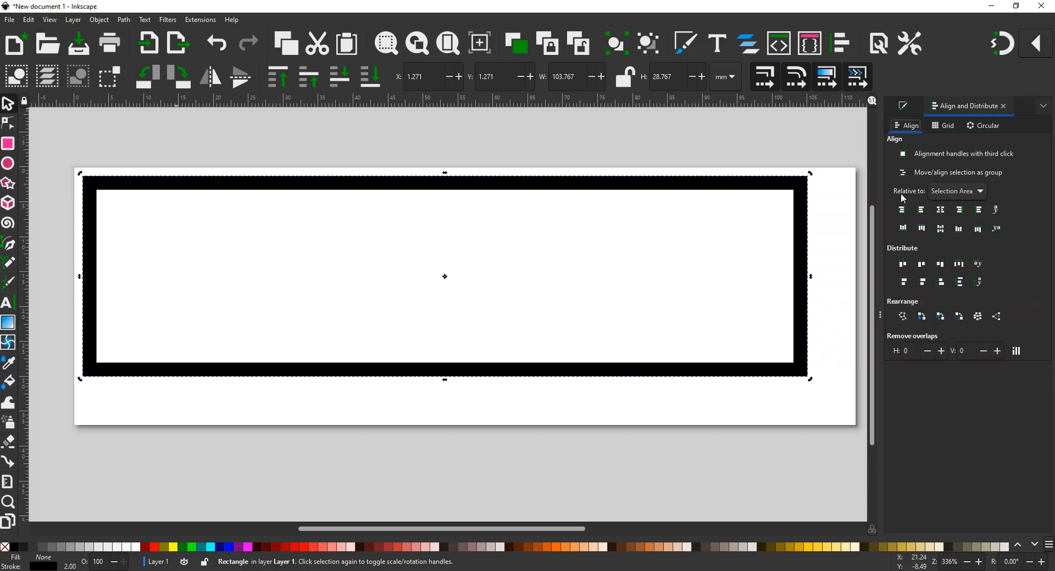
{"action": "left_click", "coordinate": [977, 191]}
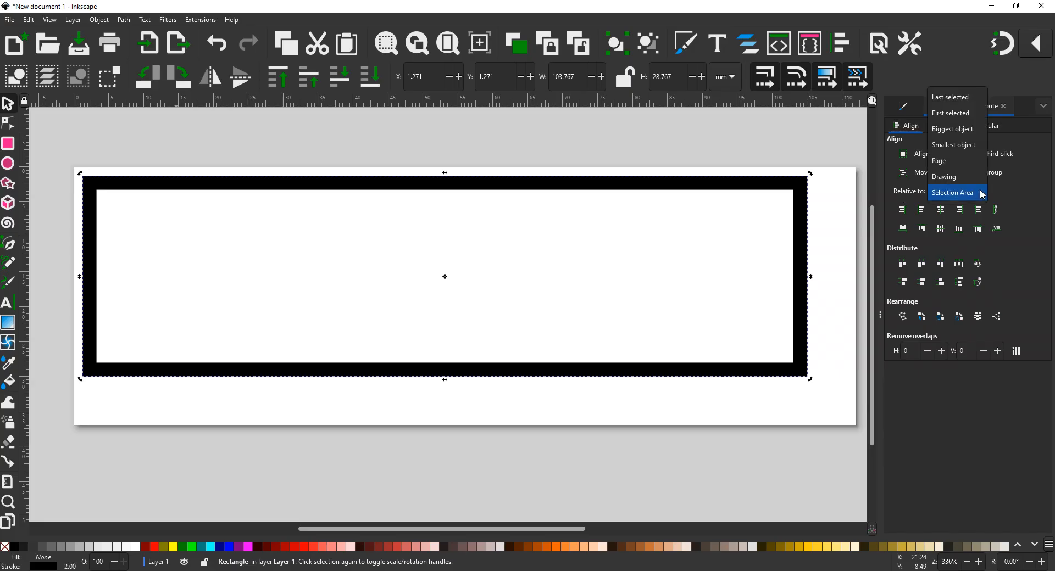
{"action": "left_click", "coordinate": [948, 159]}
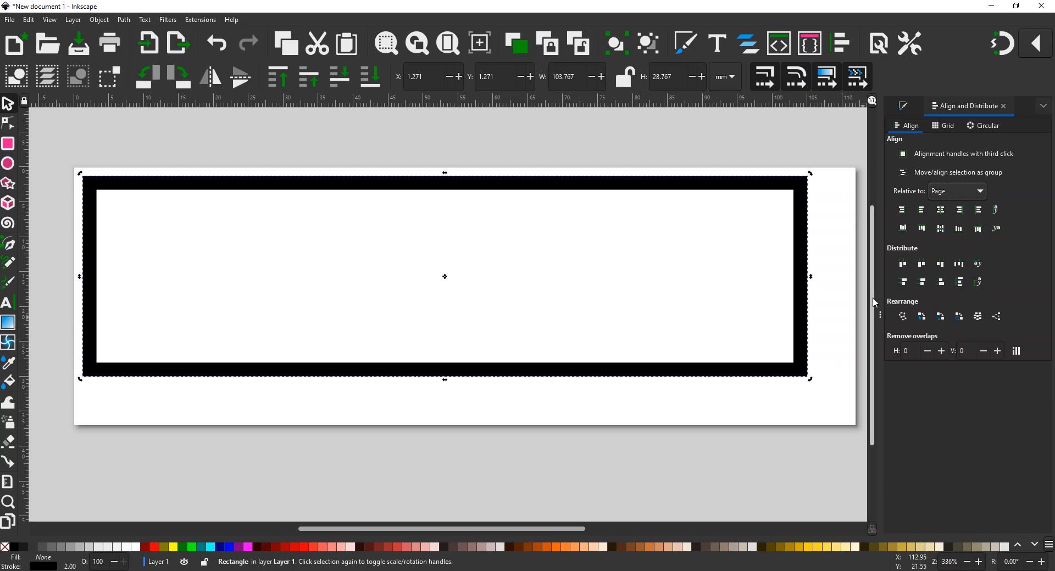
{"action": "left_click", "coordinate": [942, 211]}
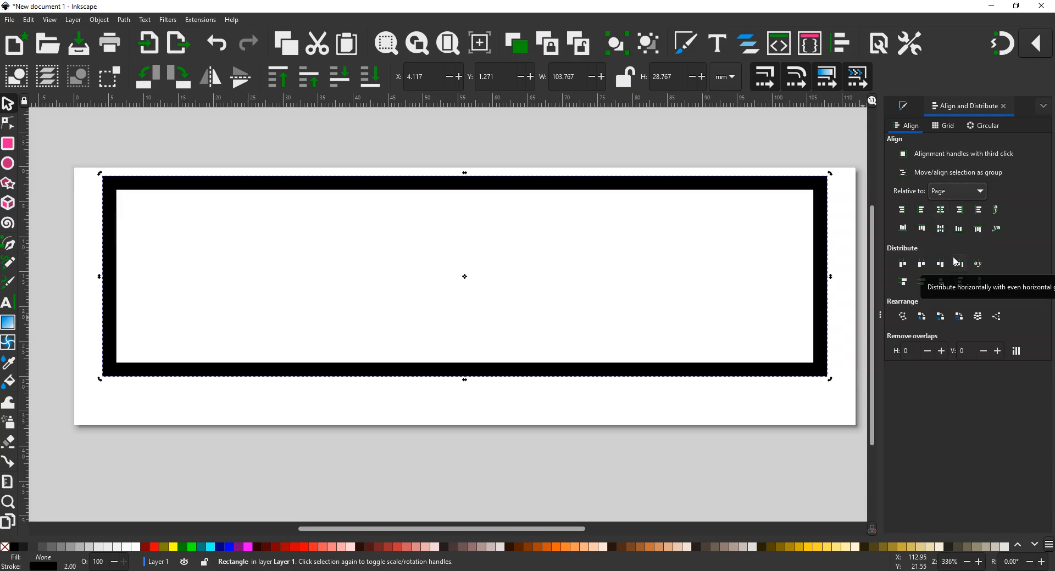
{"action": "left_click", "coordinate": [941, 230]}
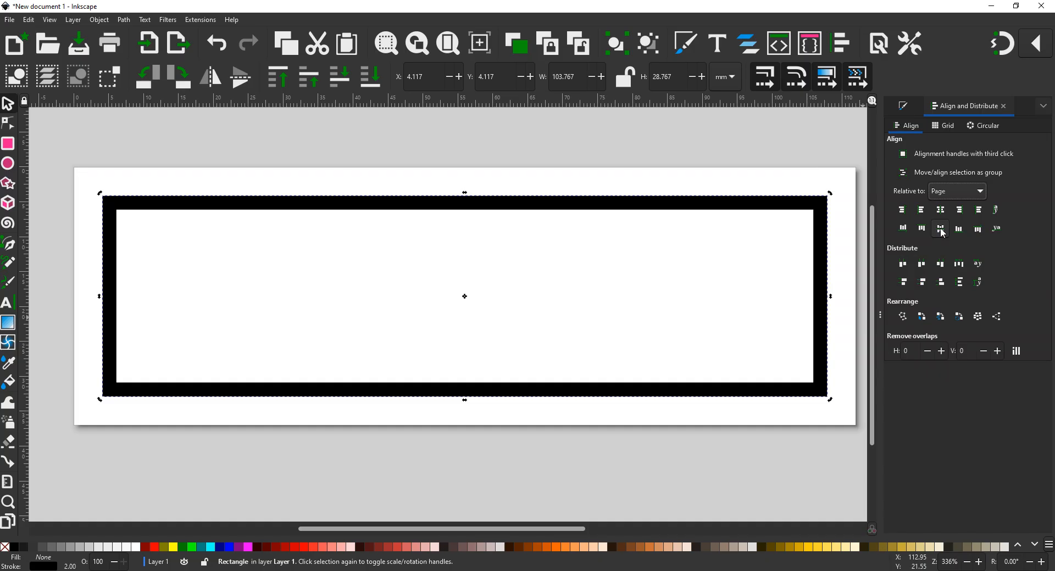
{"action": "left_click", "coordinate": [516, 163]}
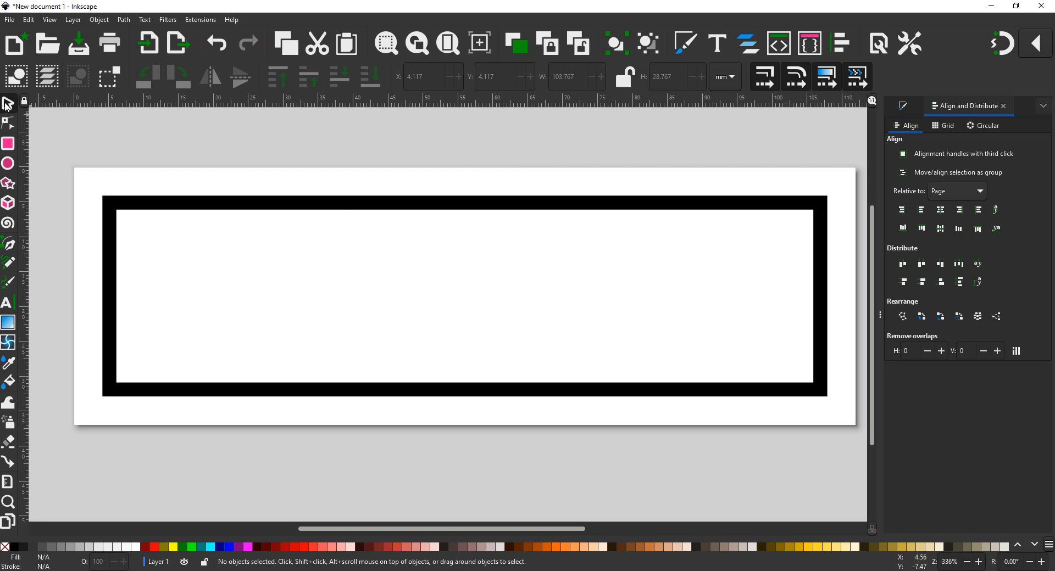
Resize the rectangle, including its outline, to 106 mm wide by 31 mm high.
{"action": "left_click", "coordinate": [270, 210]}
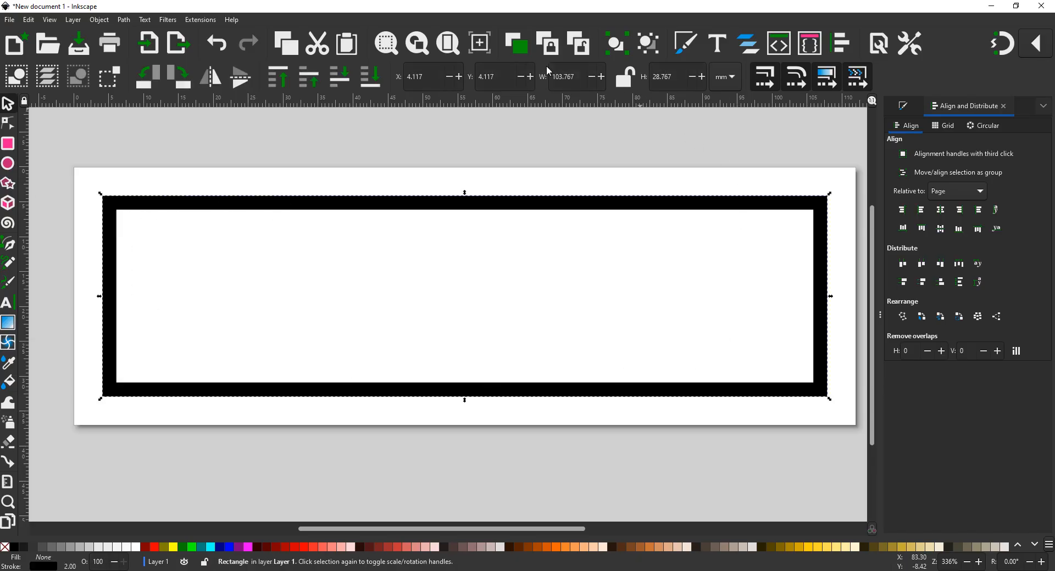
{"action": "left_click", "coordinate": [580, 76]}
{"action": "type", "text": "106"}
{"action": "key", "text": "Return"}
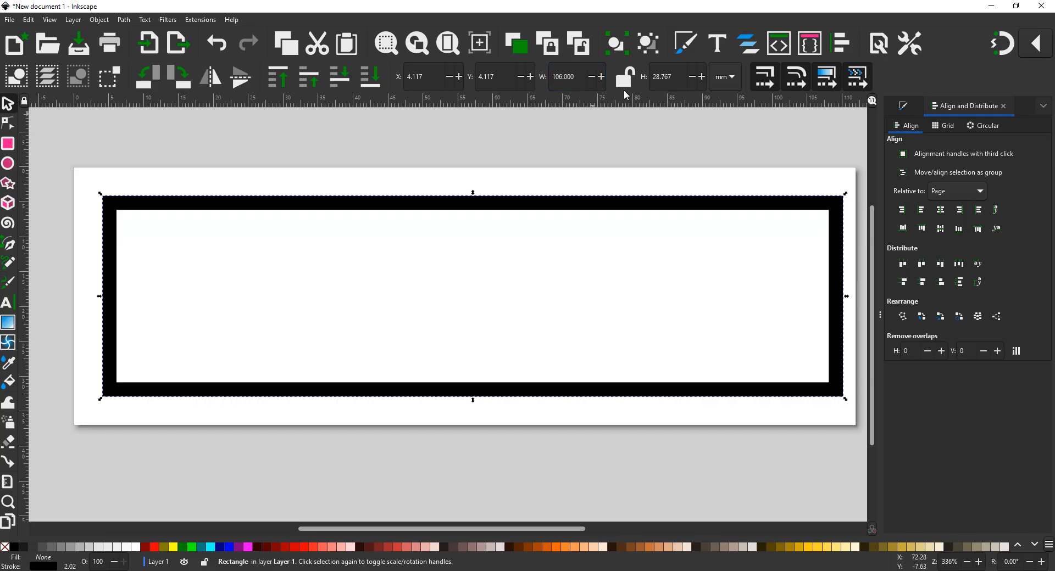
{"action": "left_click", "coordinate": [668, 77]}
{"action": "left_click_drag", "start_coordinate": [673, 77], "coordinate": [649, 78]}
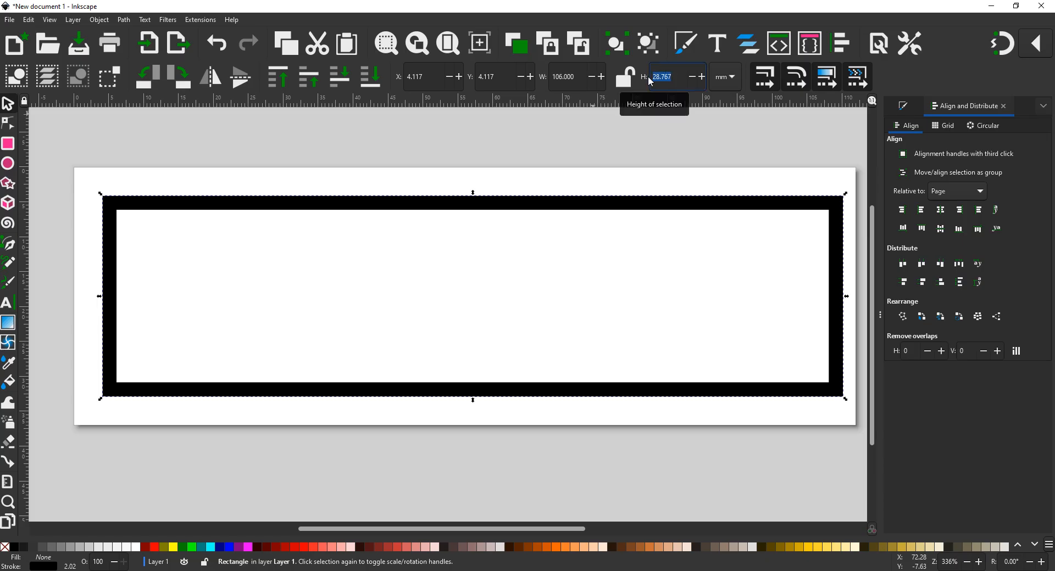
{"action": "type", "text": "31"}
{"action": "key", "text": "Return"}
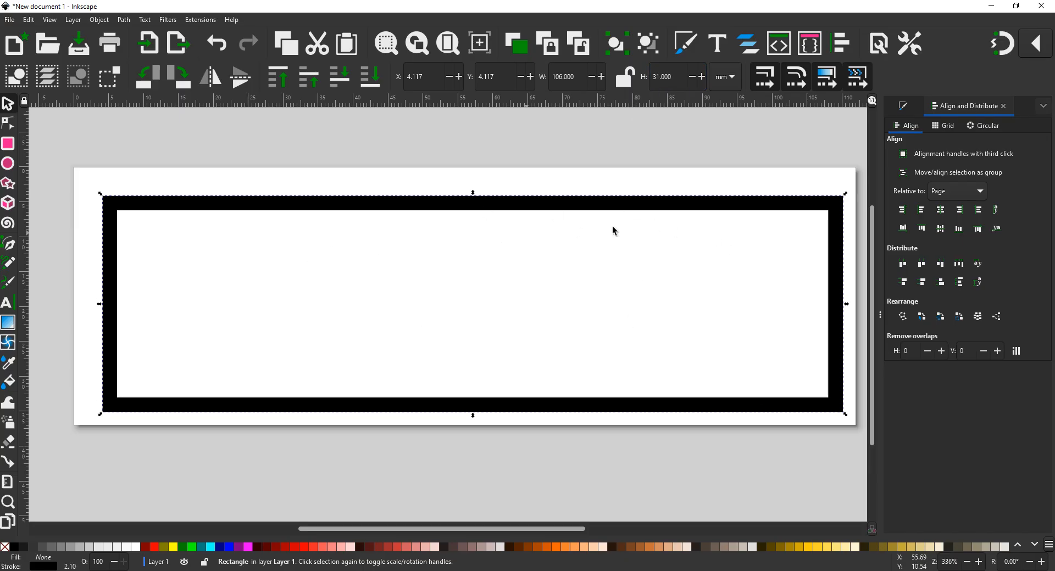
Centre the resized rectangle on the page in both directions again and bring the Fill and Stroke settings back up.
{"action": "left_click", "coordinate": [943, 218]}
{"action": "left_click", "coordinate": [941, 230]}
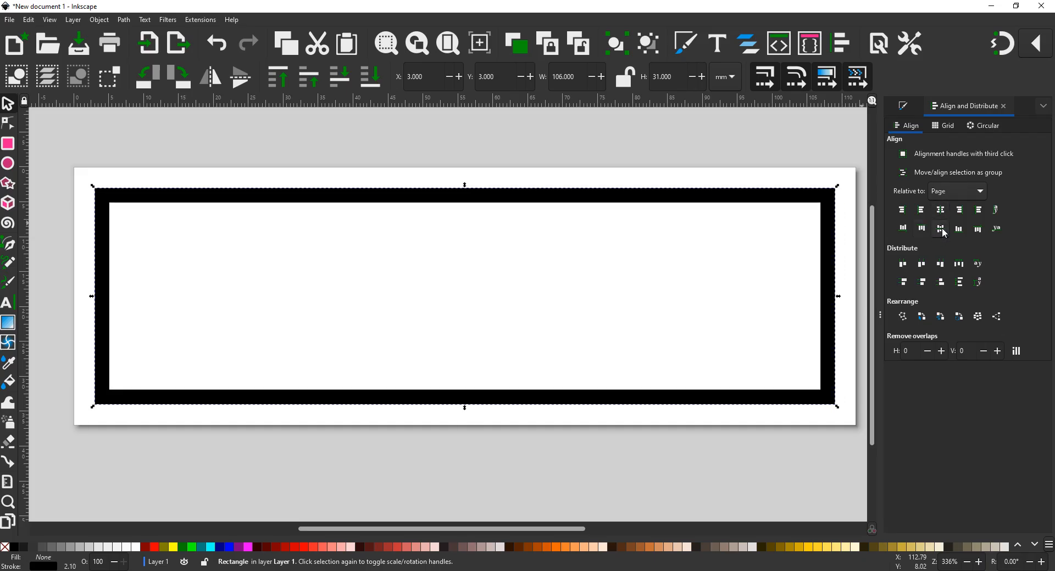
{"action": "left_click", "coordinate": [524, 451]}
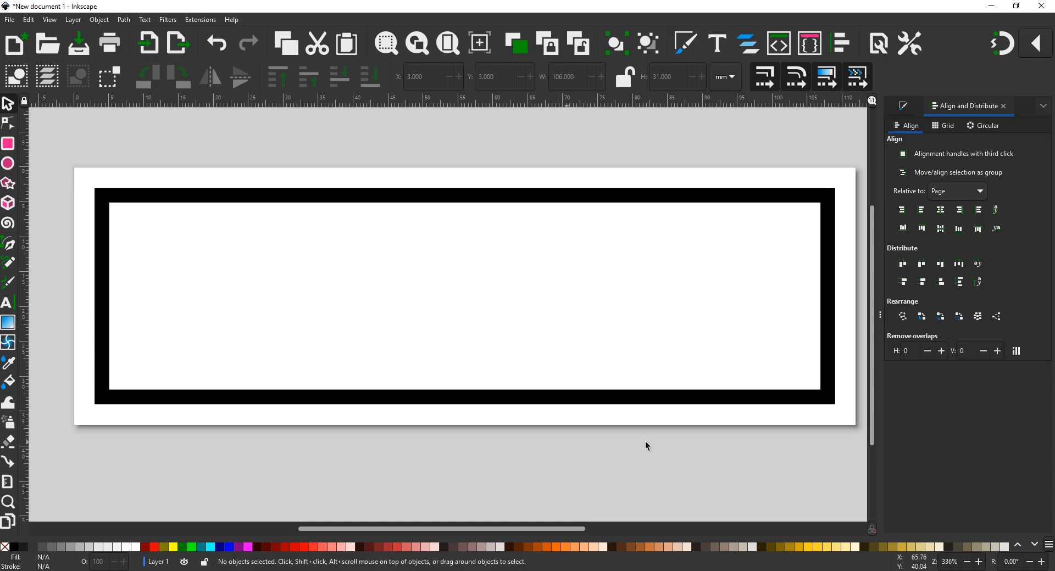
{"action": "left_click", "coordinate": [903, 107]}
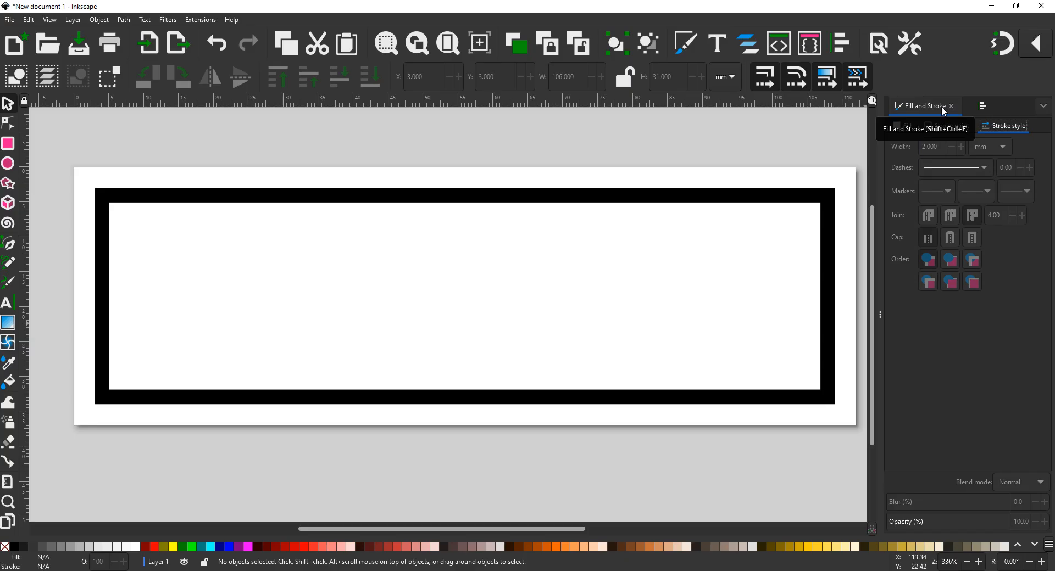